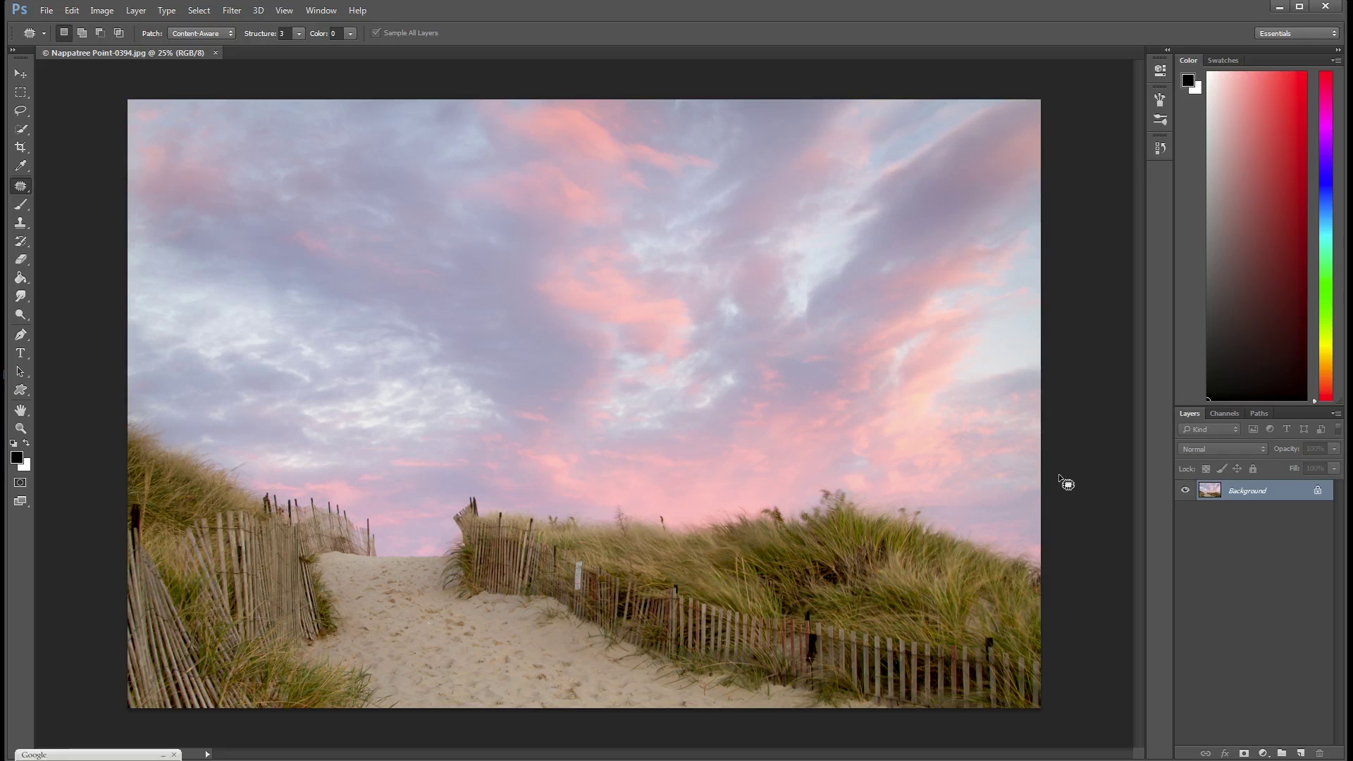
# - Duplicate the Background layer of the beach photo
pyautogui.click(1245, 491)
pyautogui.click(1098, 484)
pyautogui.hotkey('ctrl', 'j')
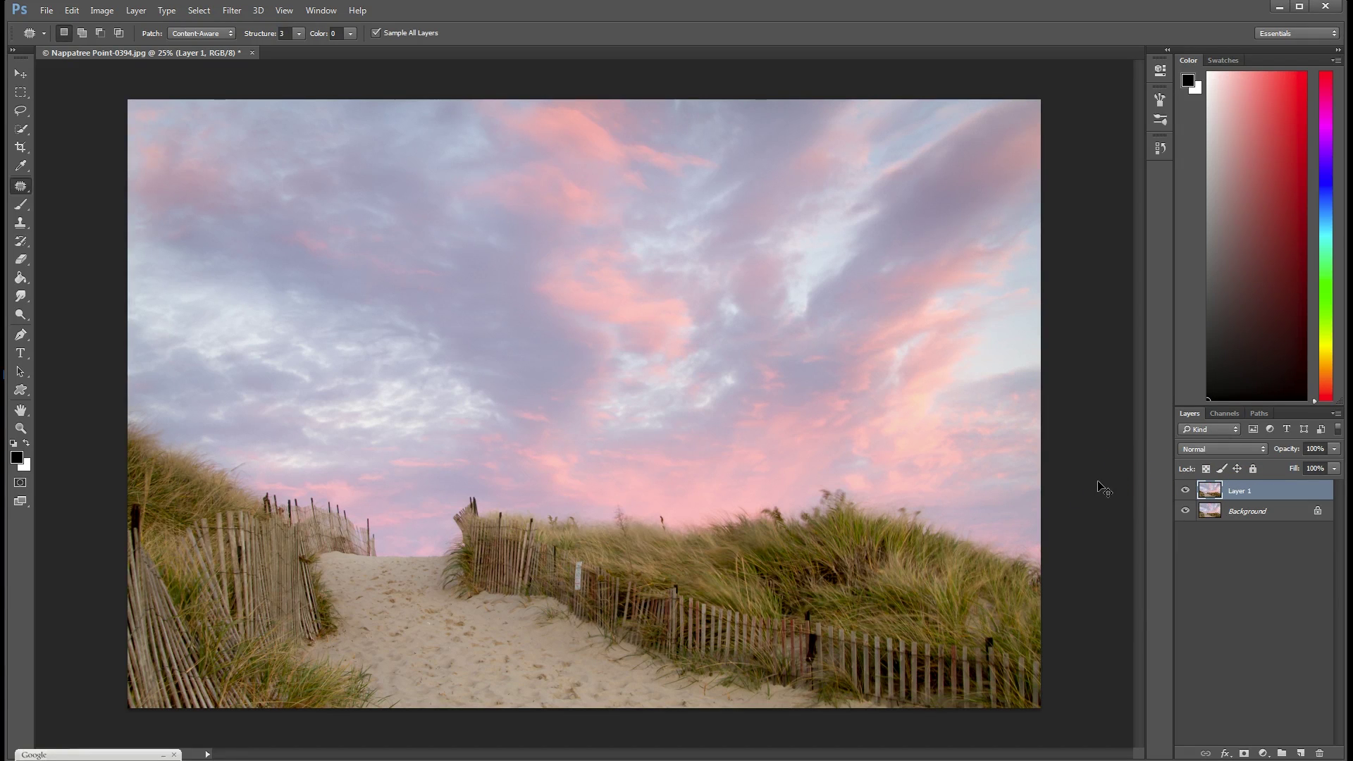
# - Open the duplicate layer in the Topaz Impression filter and continue with the trial version
pyautogui.click(1228, 489)
pyautogui.click(1092, 477)
pyautogui.click(231, 10)
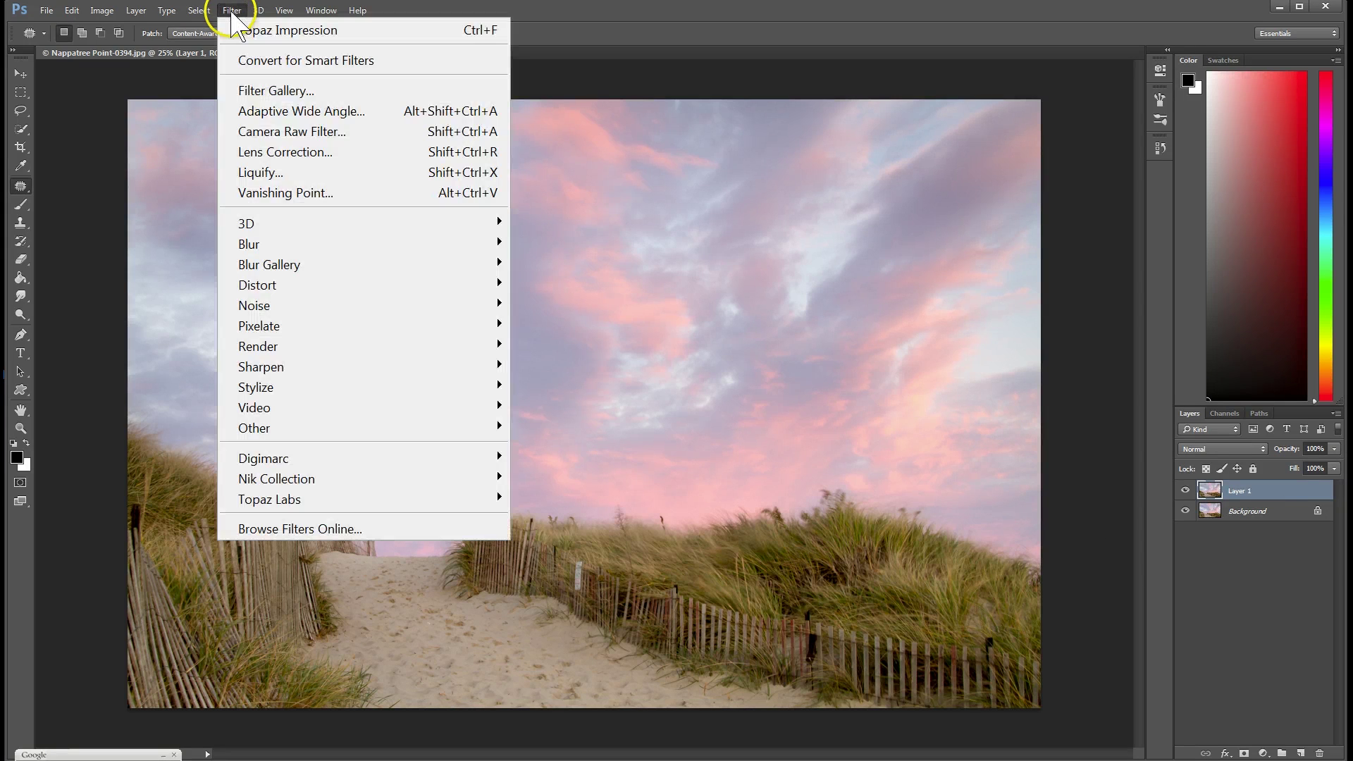
pyautogui.moveTo(267, 503)
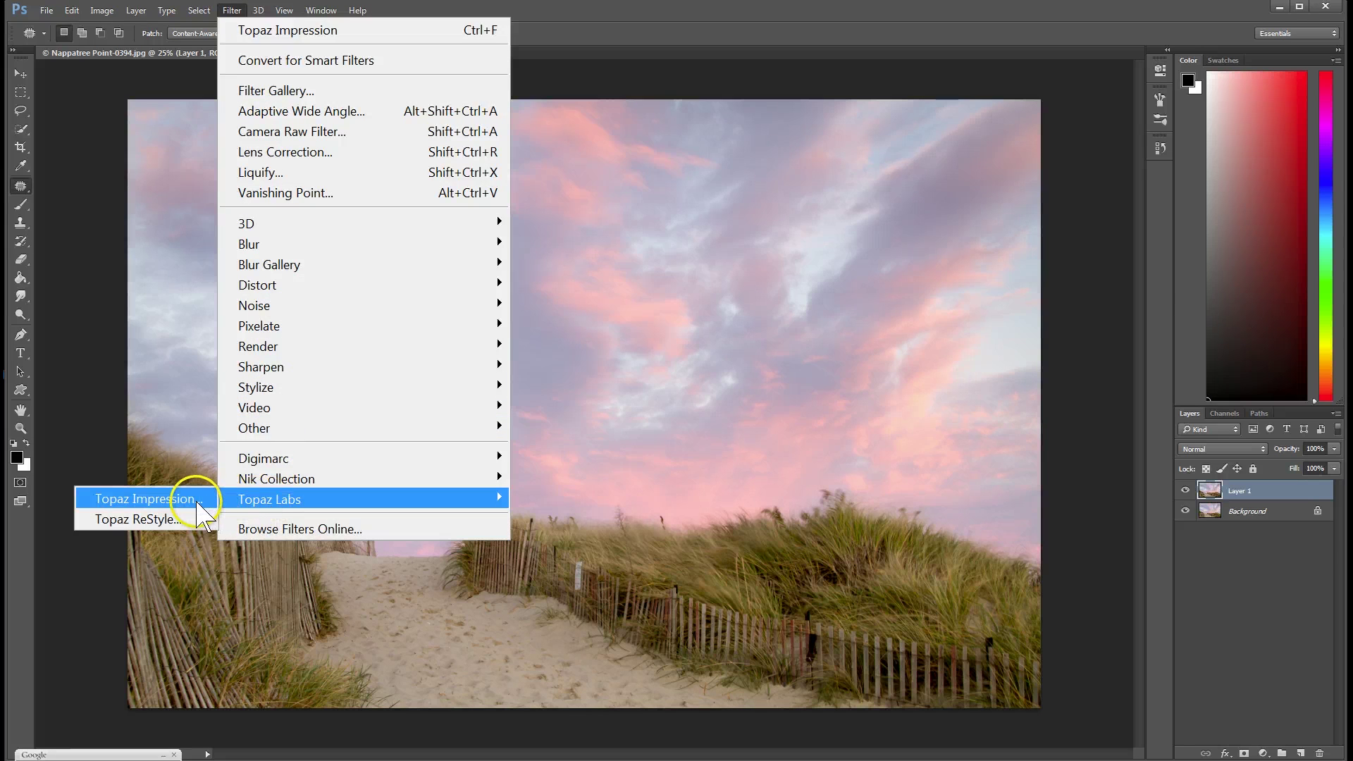
pyautogui.click(148, 499)
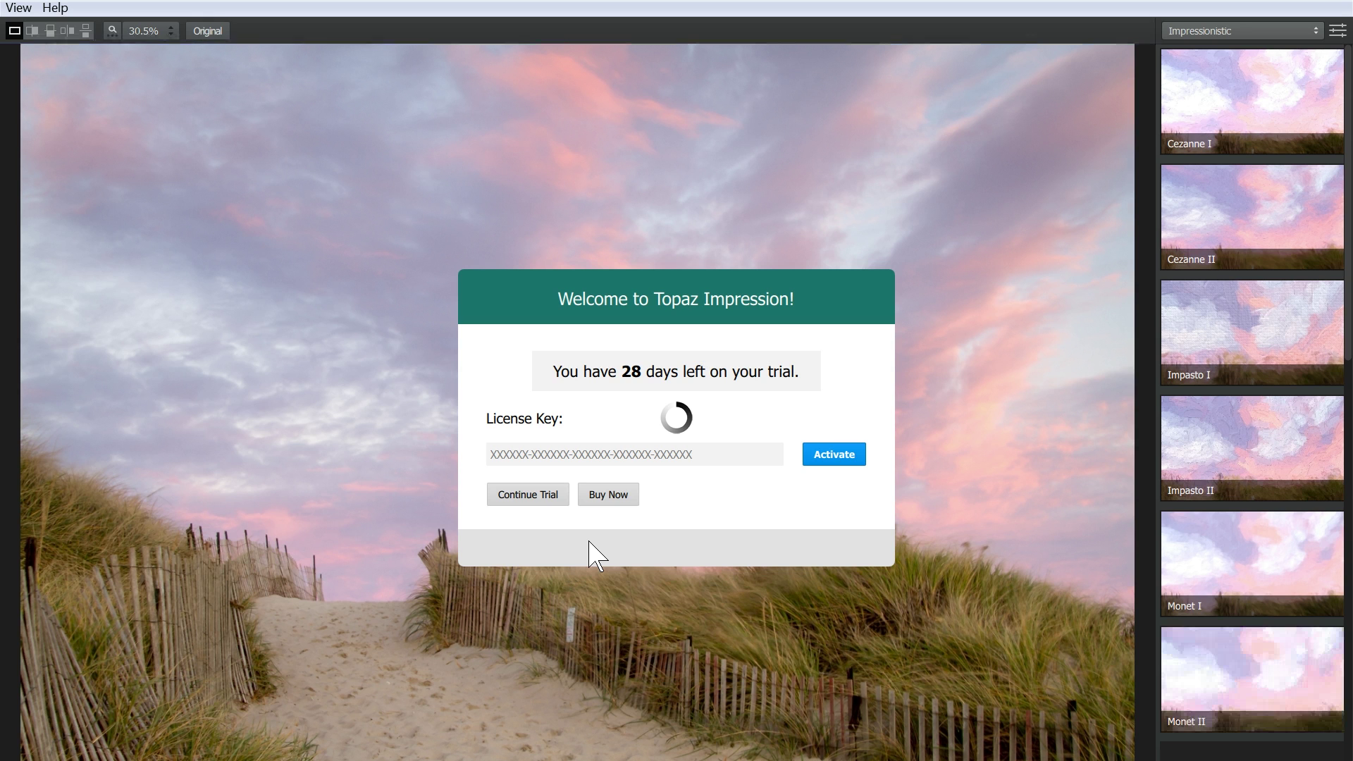
pyautogui.click(527, 495)
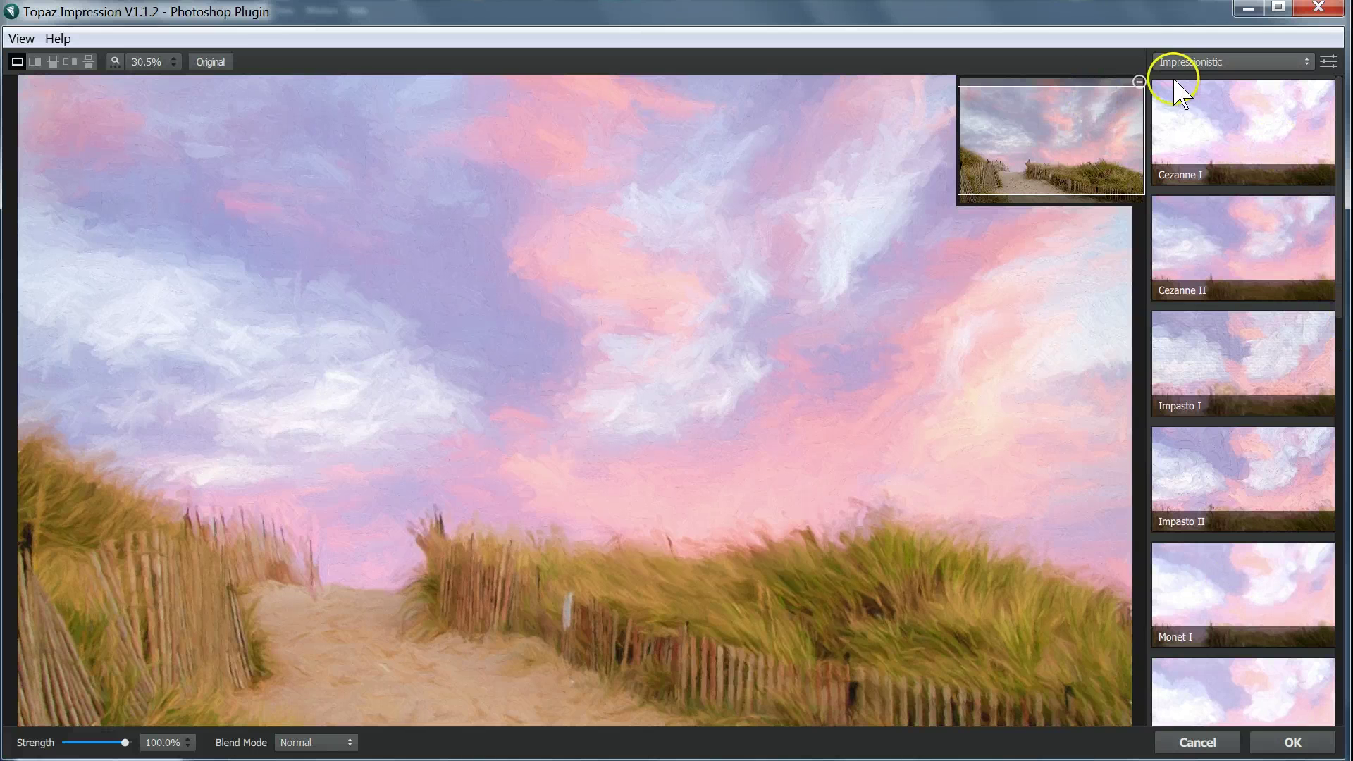
# - Hide the navigator preview and show the Impressionistic category of effects
pyautogui.click(1141, 81)
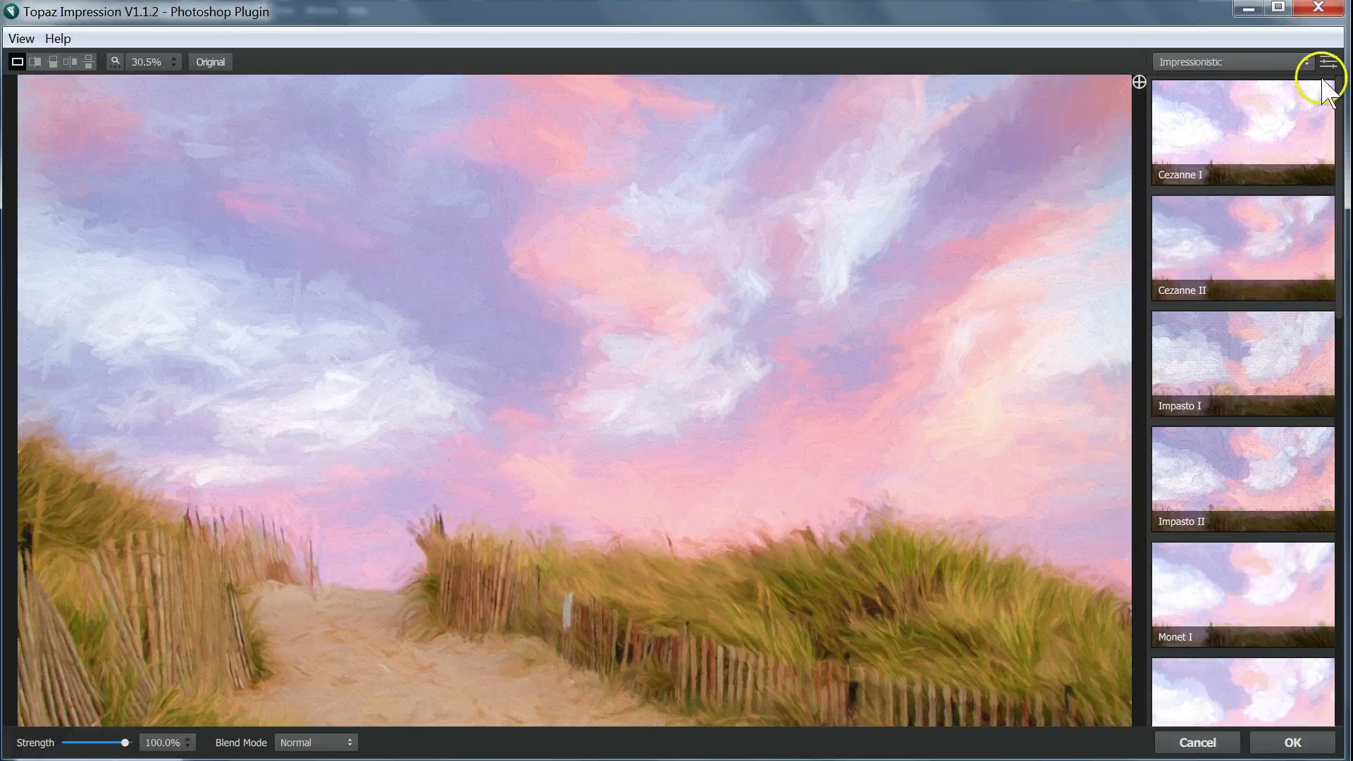
pyautogui.click(1307, 62)
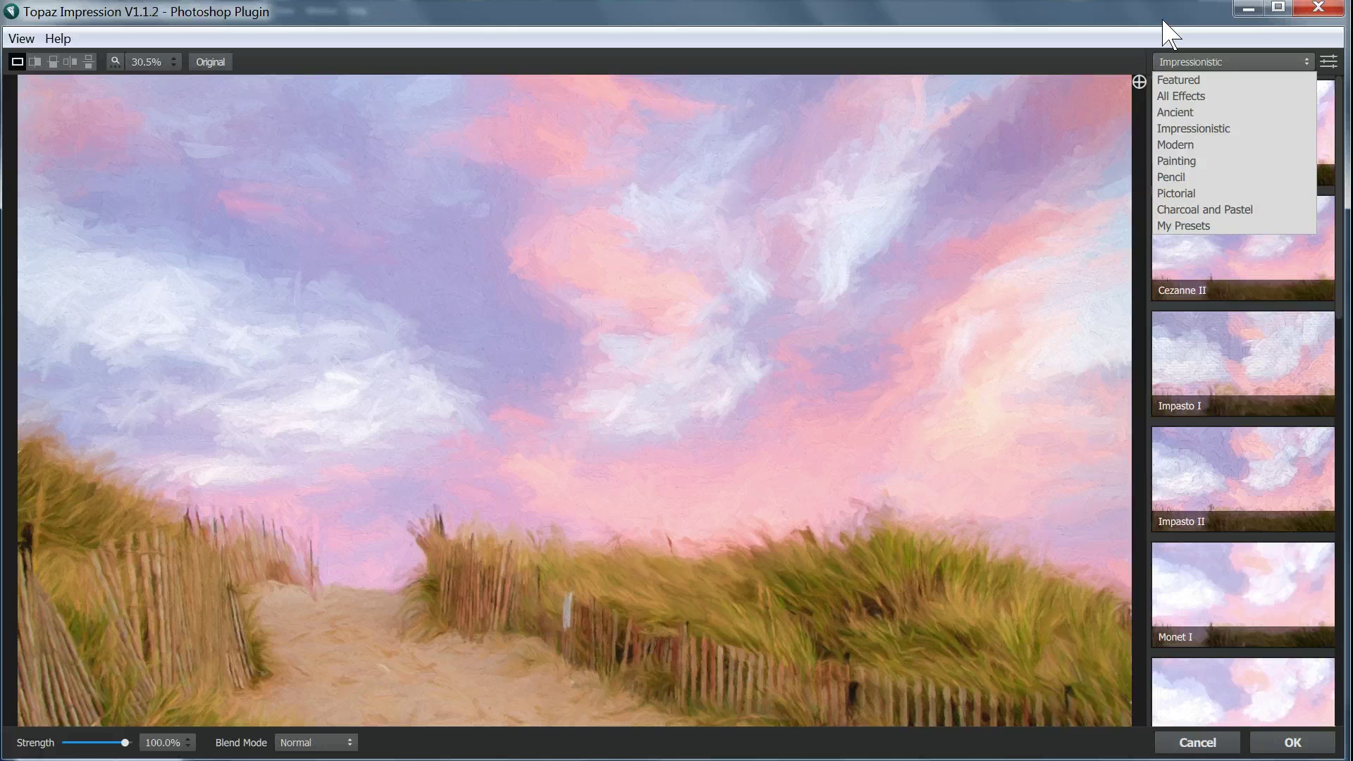
pyautogui.click(1217, 128)
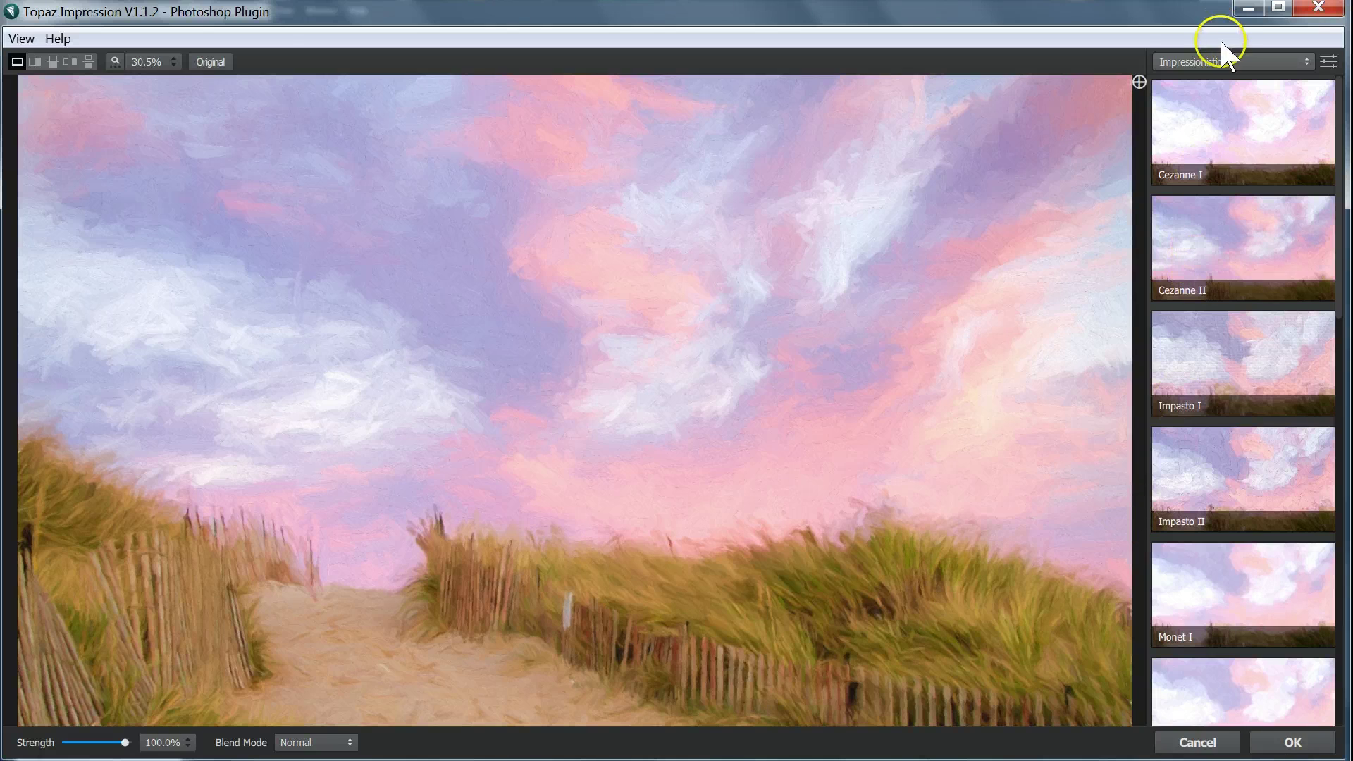
# - Try the Cezanne II, Cezanne I, Impasto I and Impasto II presets on the photo
pyautogui.click(1187, 238)
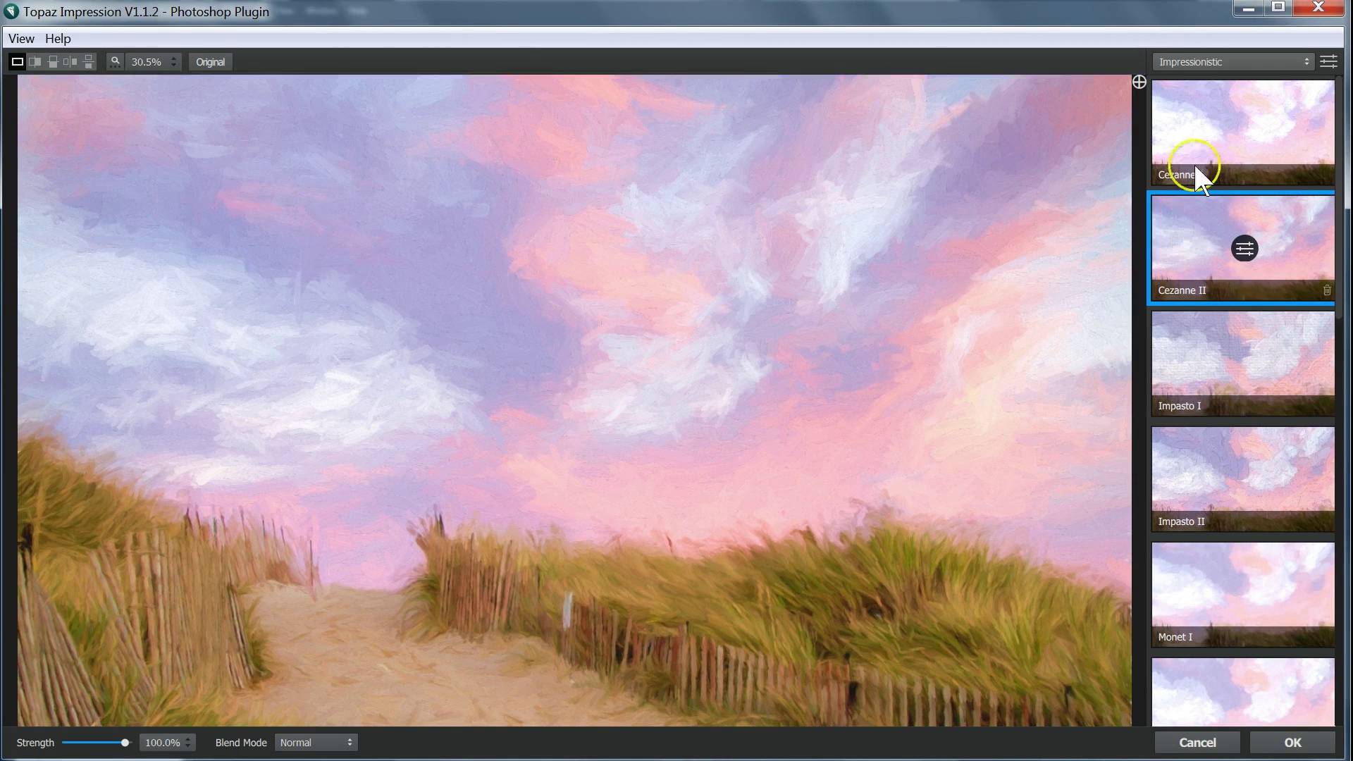
pyautogui.click(1191, 140)
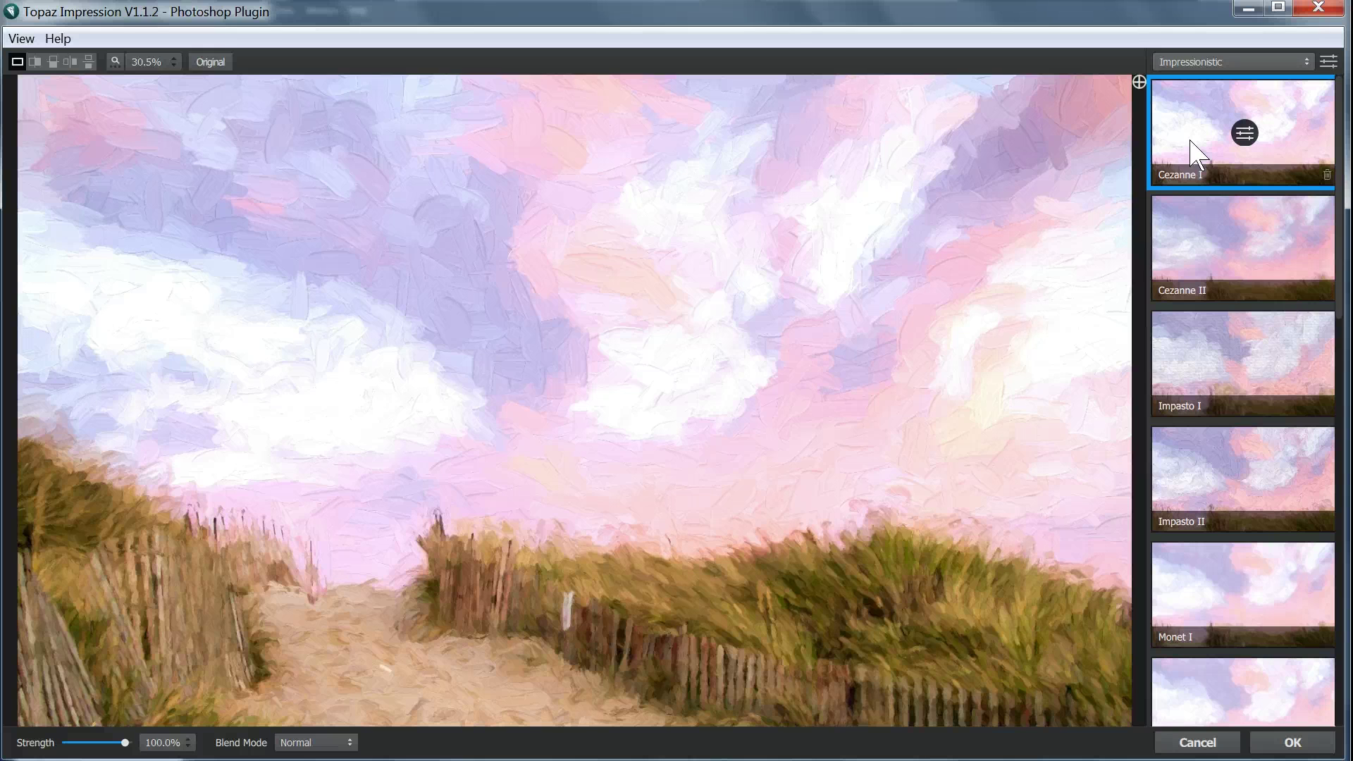
pyautogui.click(1263, 342)
pyautogui.click(1187, 358)
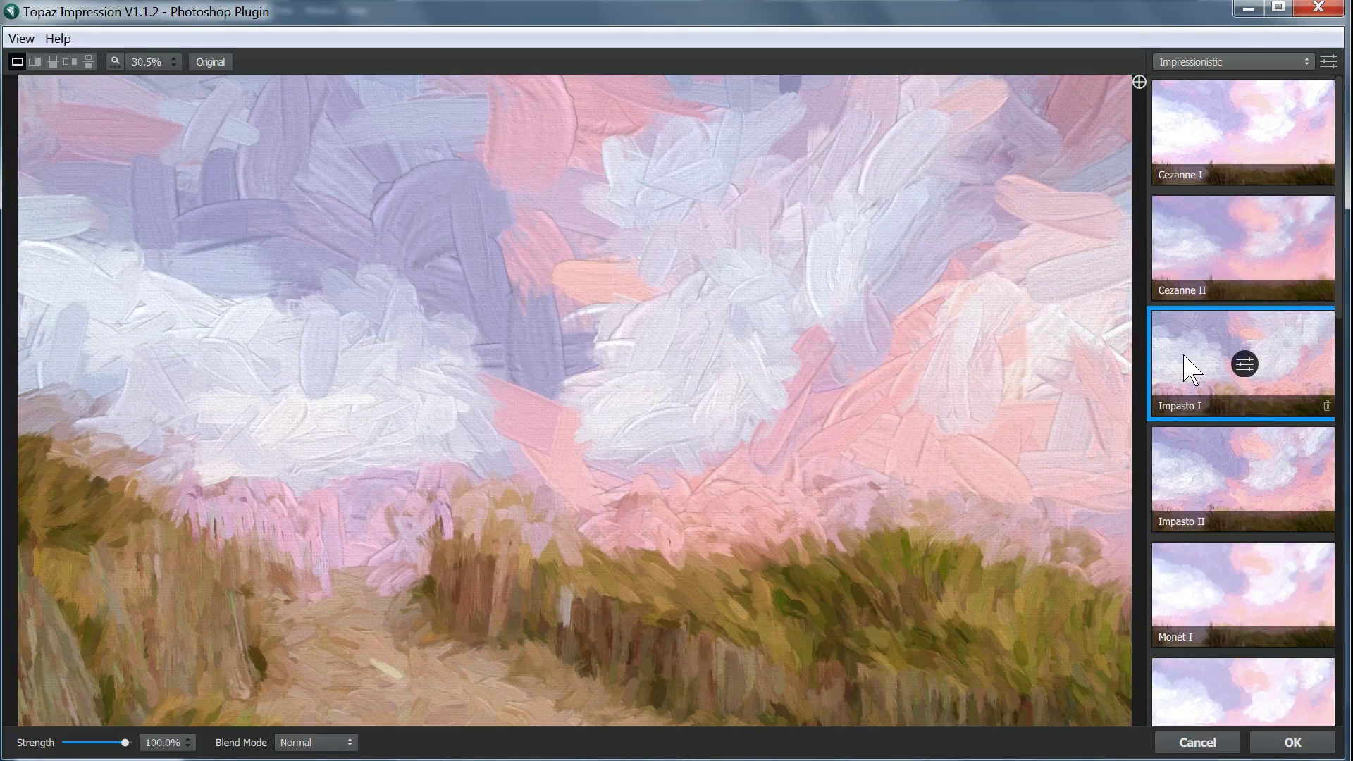
pyautogui.click(1184, 458)
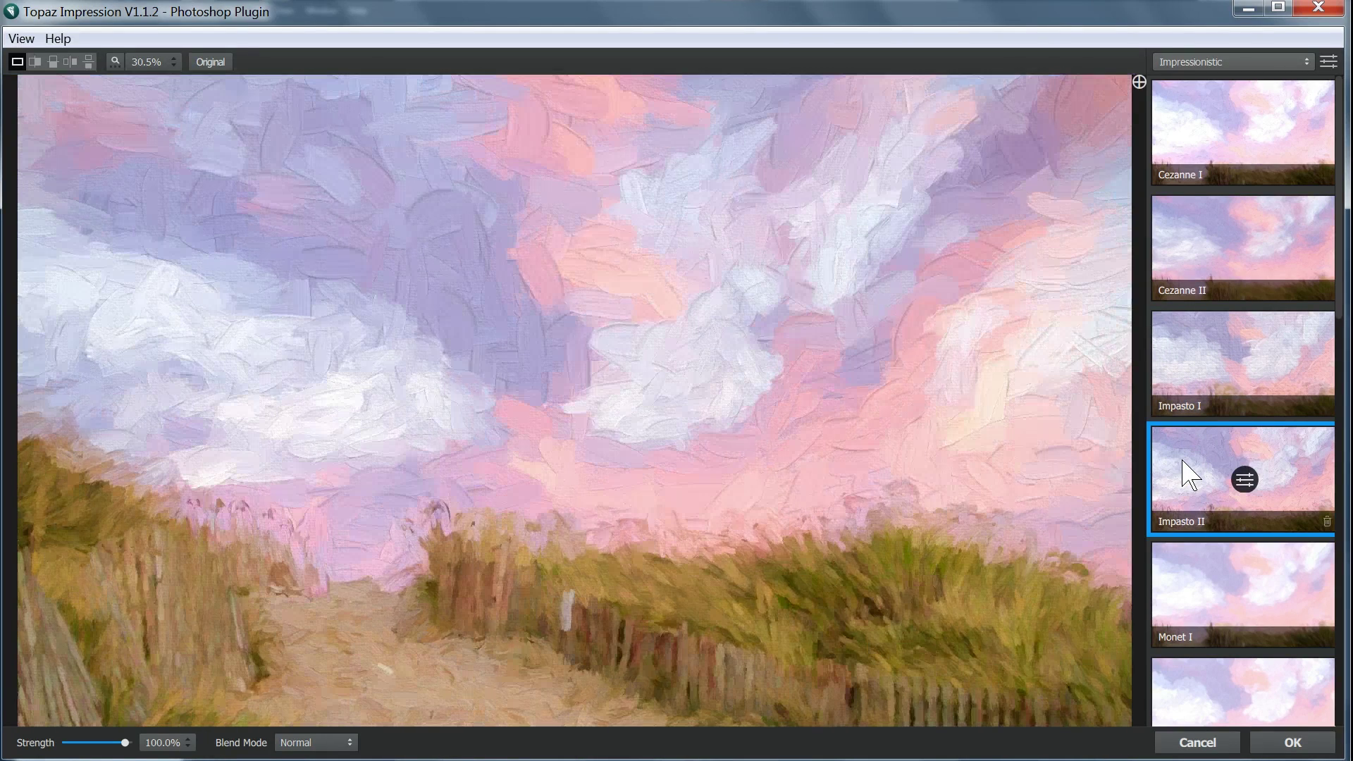
# - Try the Monet I, Monet II and Pointillism I presets on the photo
pyautogui.scroll(-3, 1190, 474)
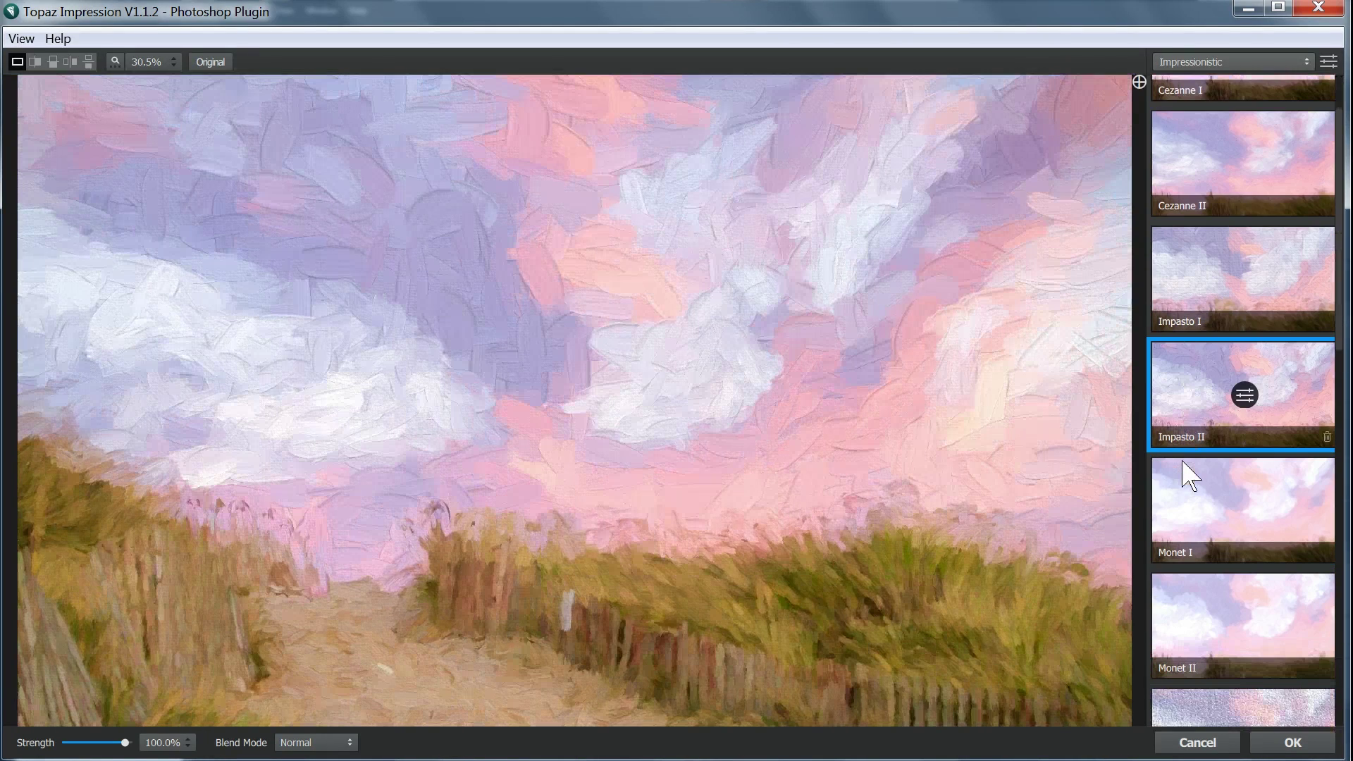
pyautogui.click(1184, 453)
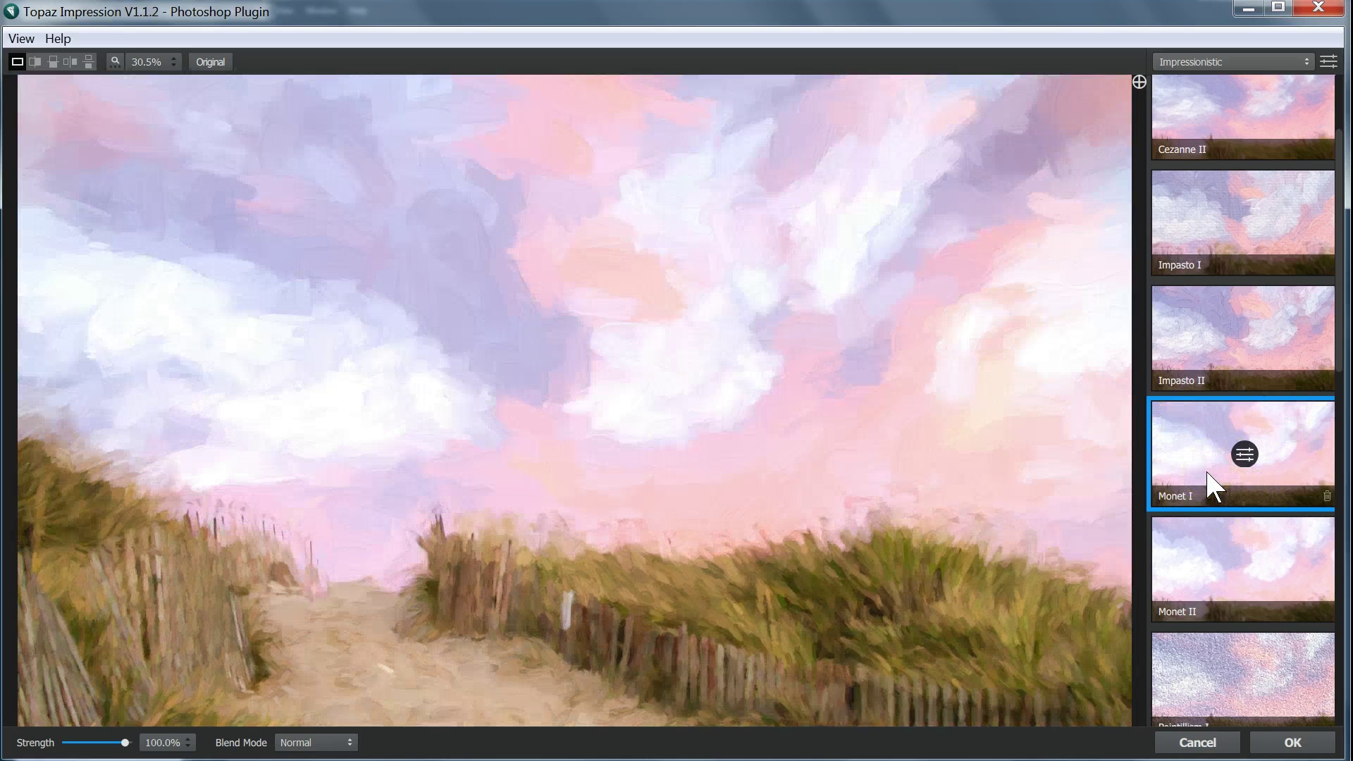
pyautogui.scroll(-2, 1208, 486)
pyautogui.click(1198, 444)
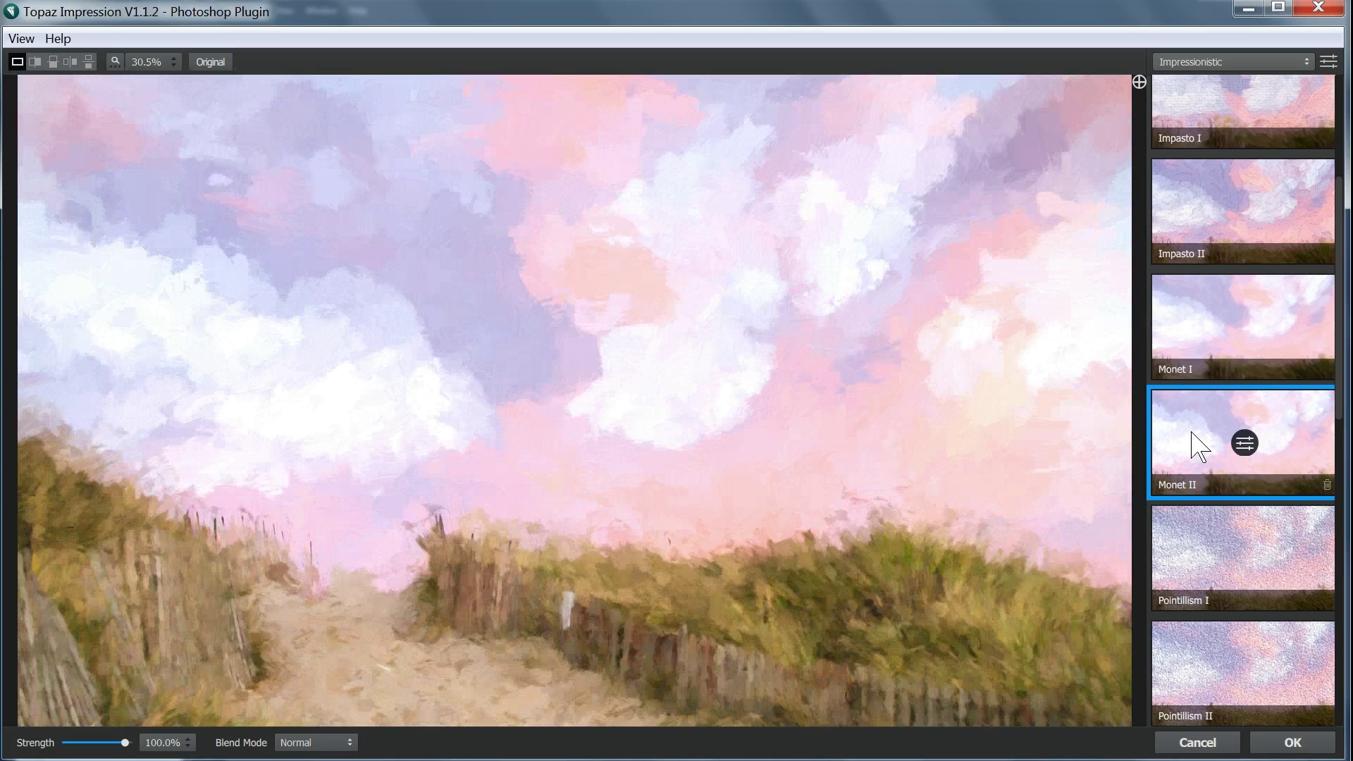
pyautogui.scroll(-2, 1196, 445)
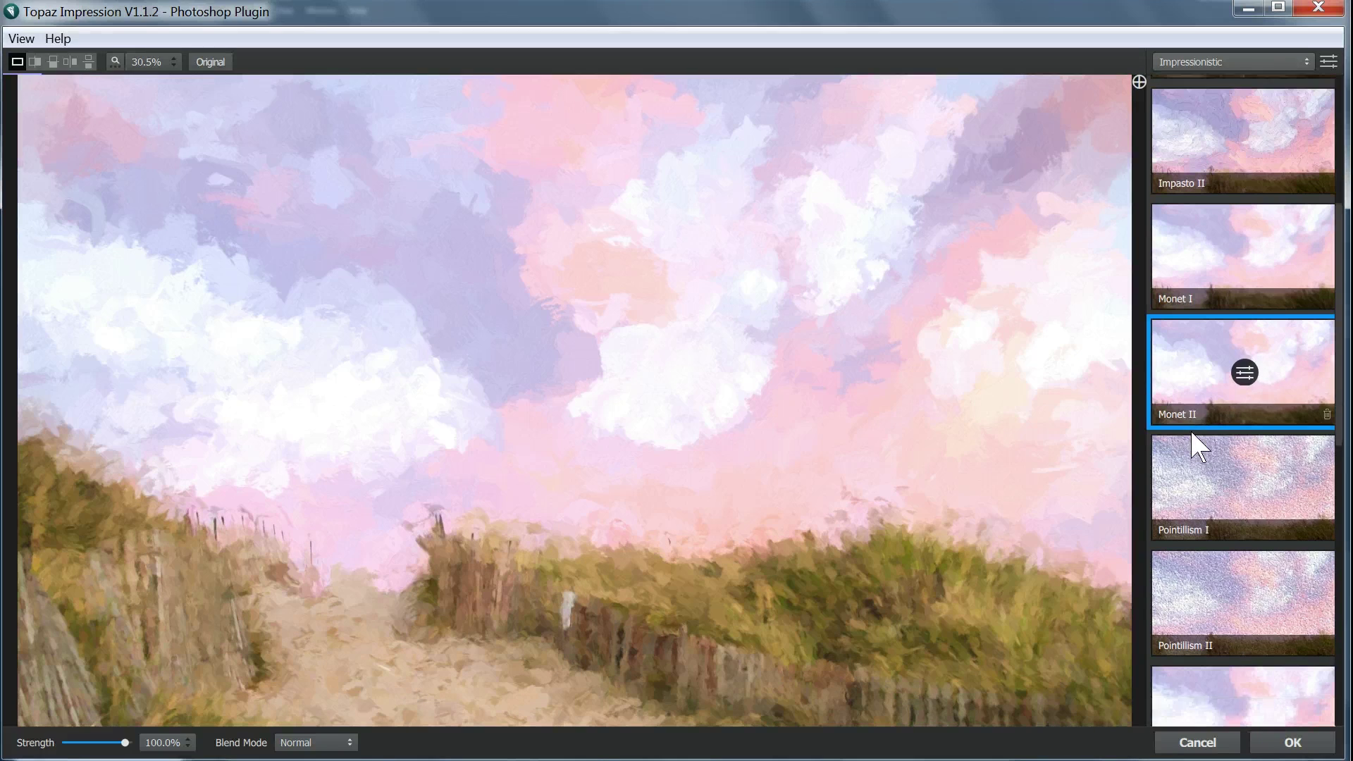
pyautogui.click(1192, 422)
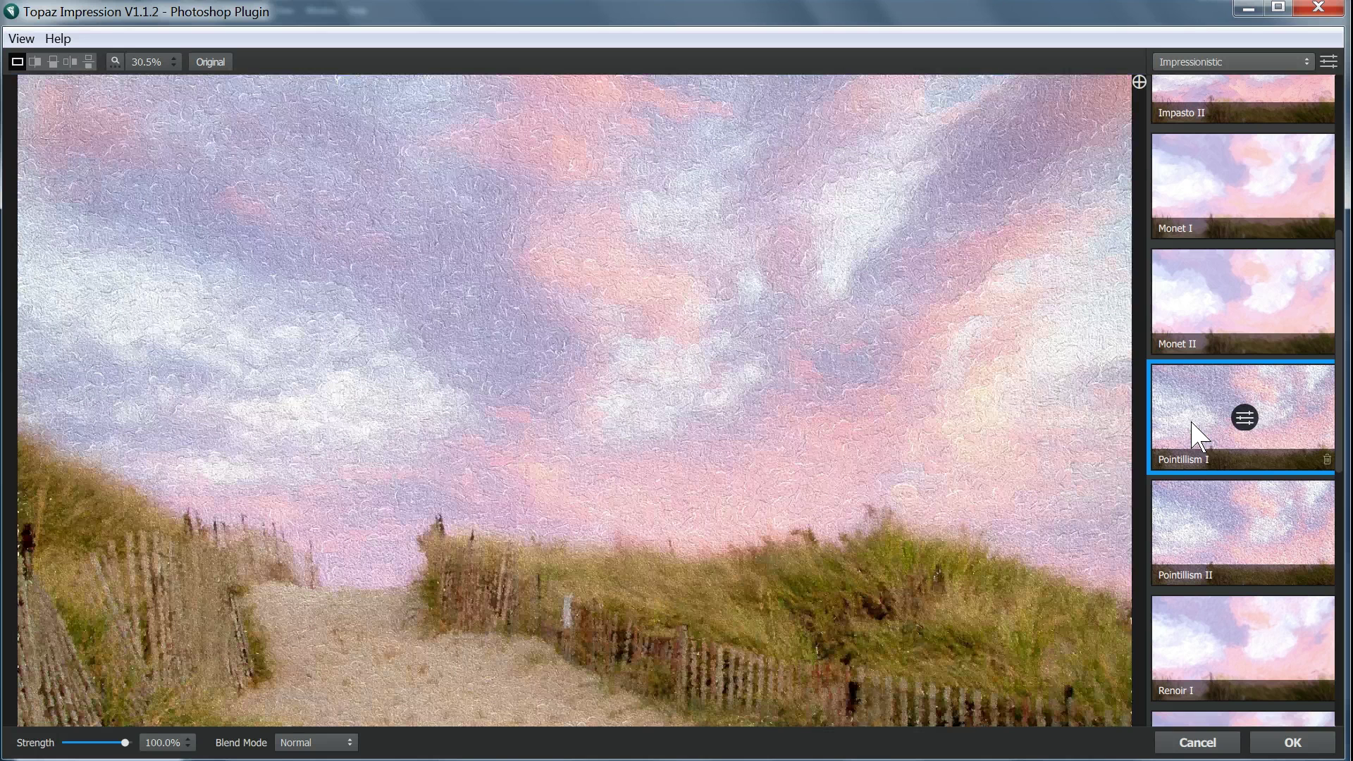
# - Try the Renoir I and Renoir II presets on the photo
pyautogui.scroll(-3, 1196, 433)
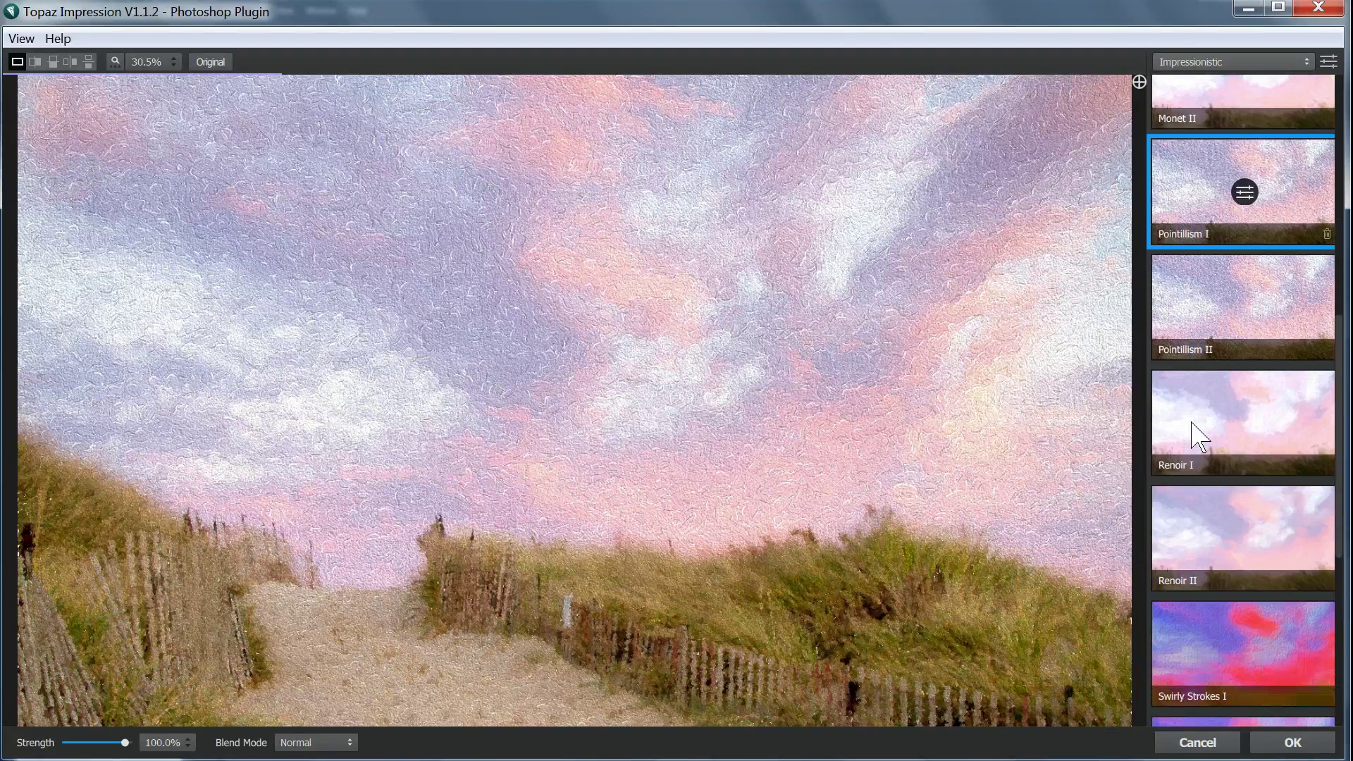
pyautogui.click(1191, 421)
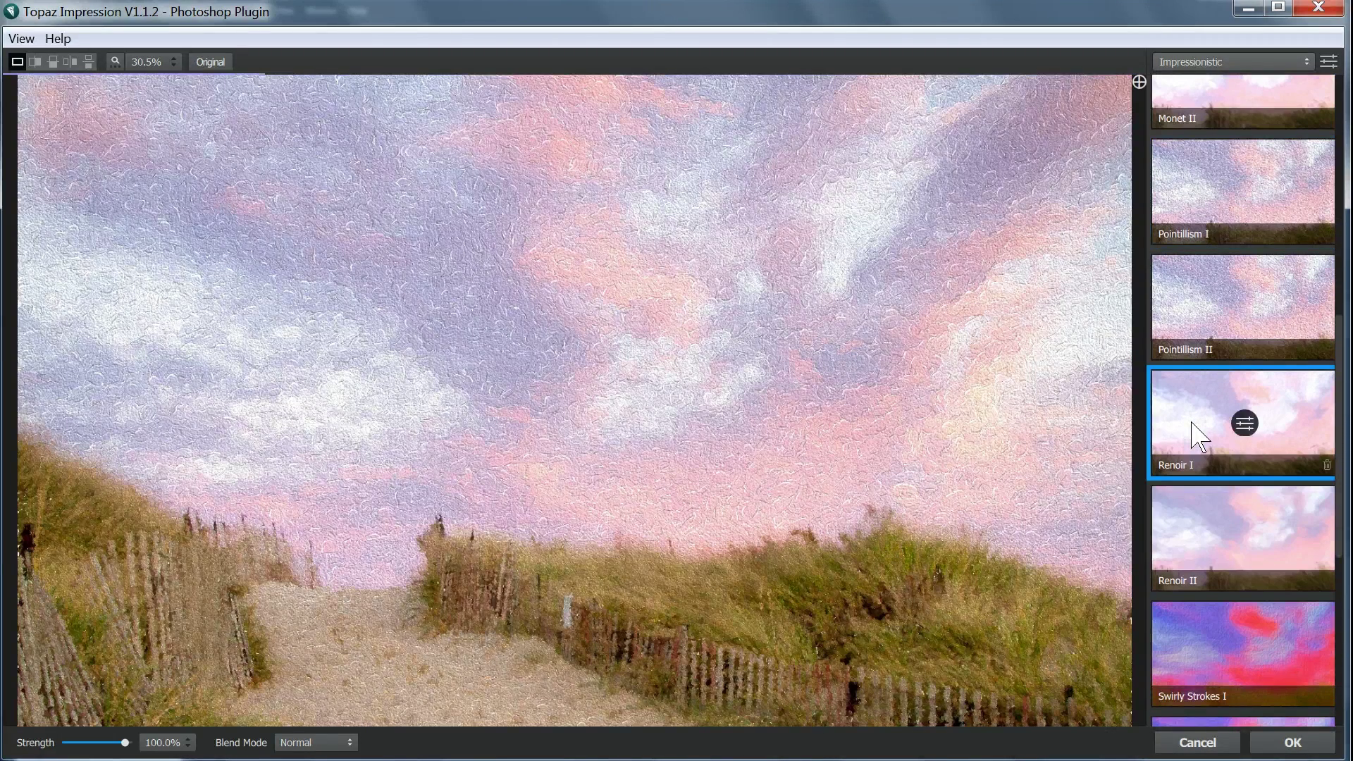
pyautogui.scroll(-1, 1197, 434)
pyautogui.scroll(-1, 1207, 471)
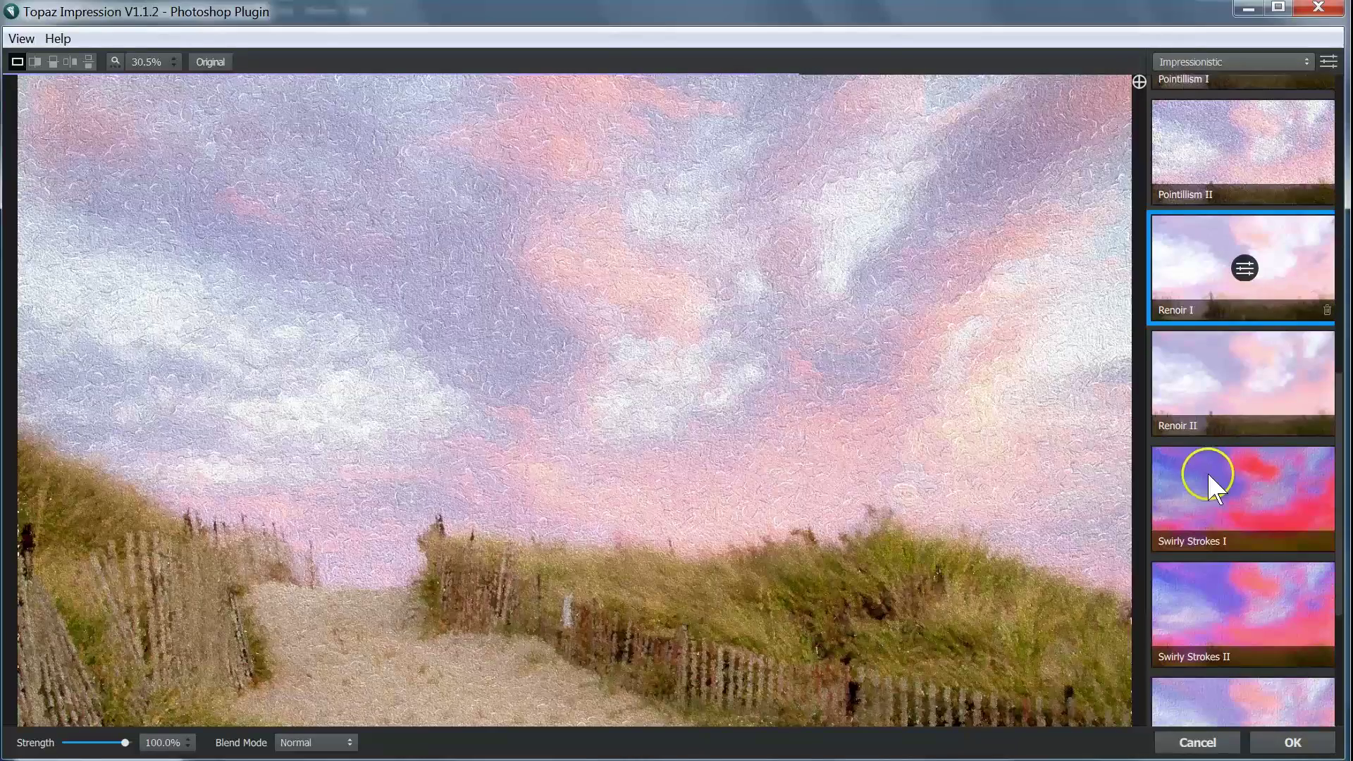
pyautogui.click(1197, 368)
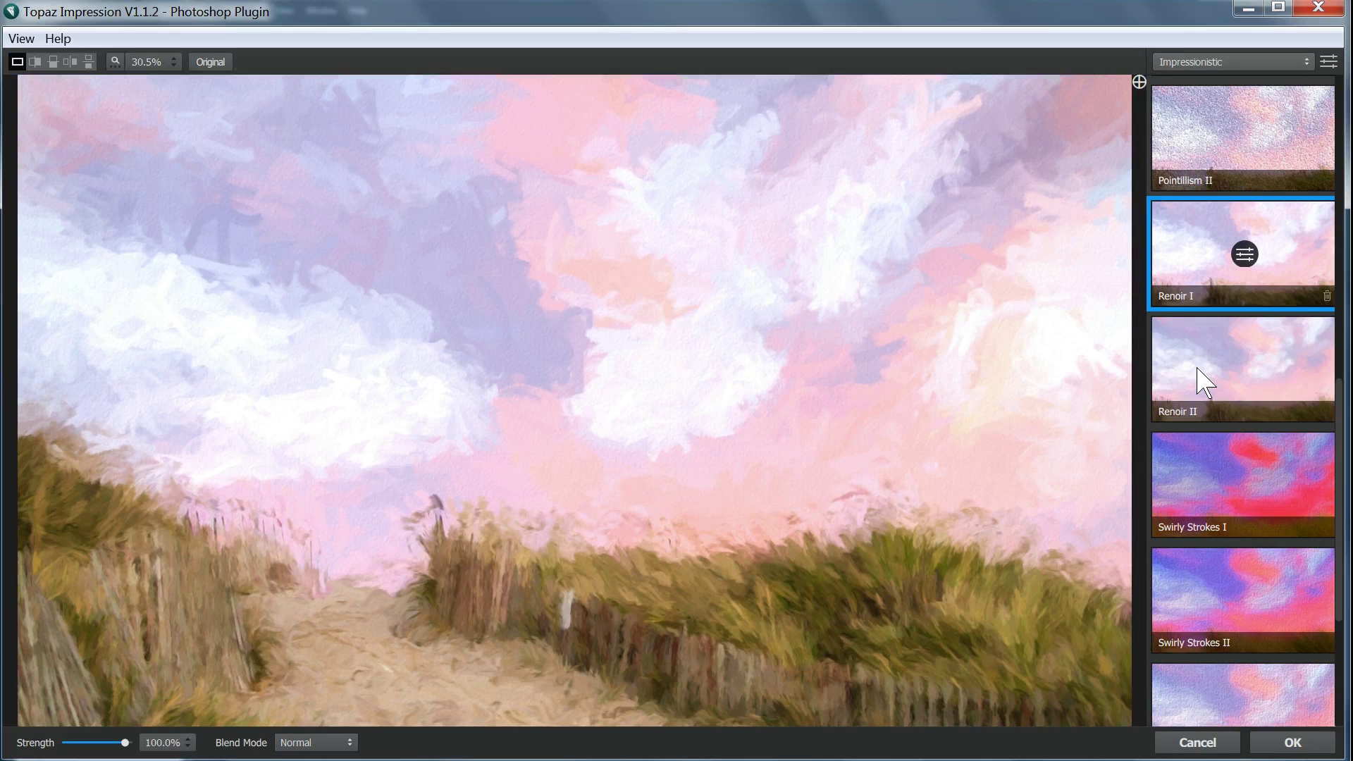
pyautogui.click(1204, 383)
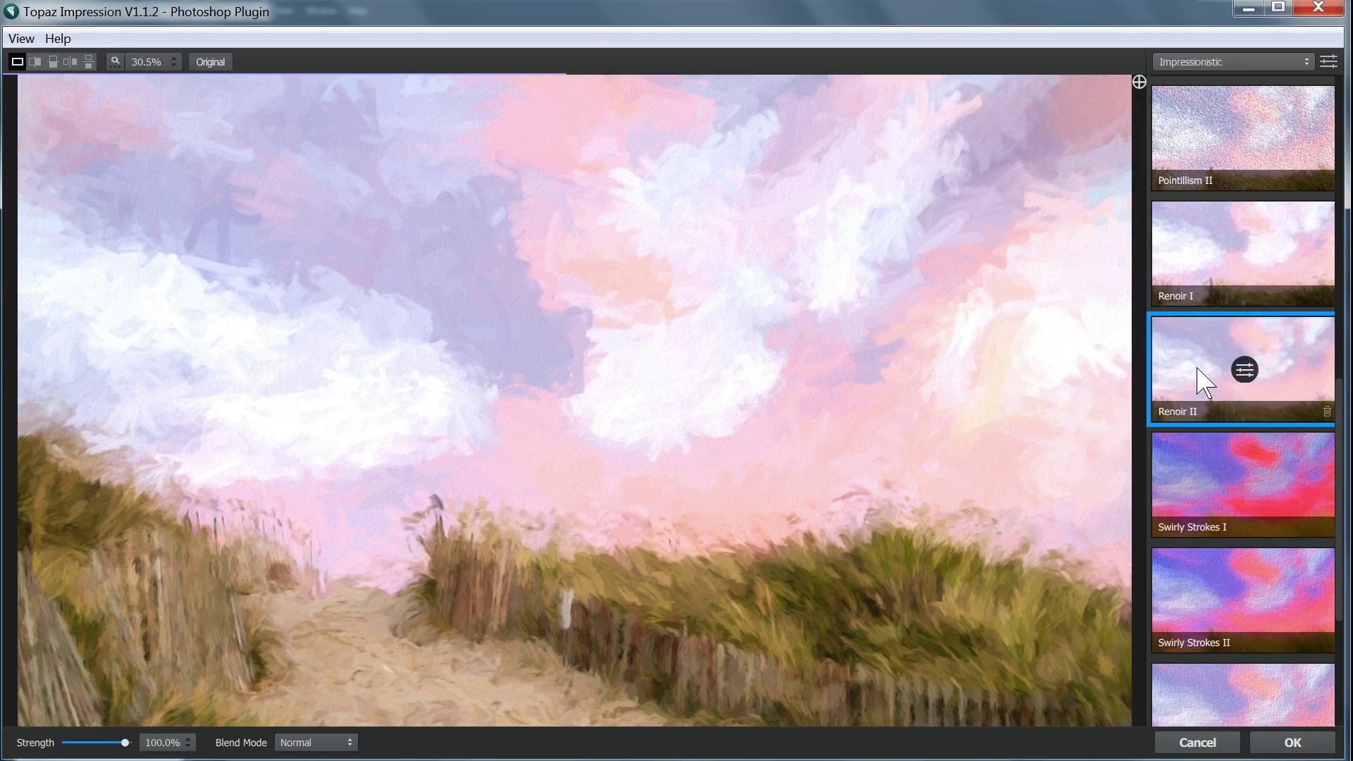
# - Try the Swirly Strokes I and Swirly Strokes III presets on the photo
pyautogui.click(1228, 481)
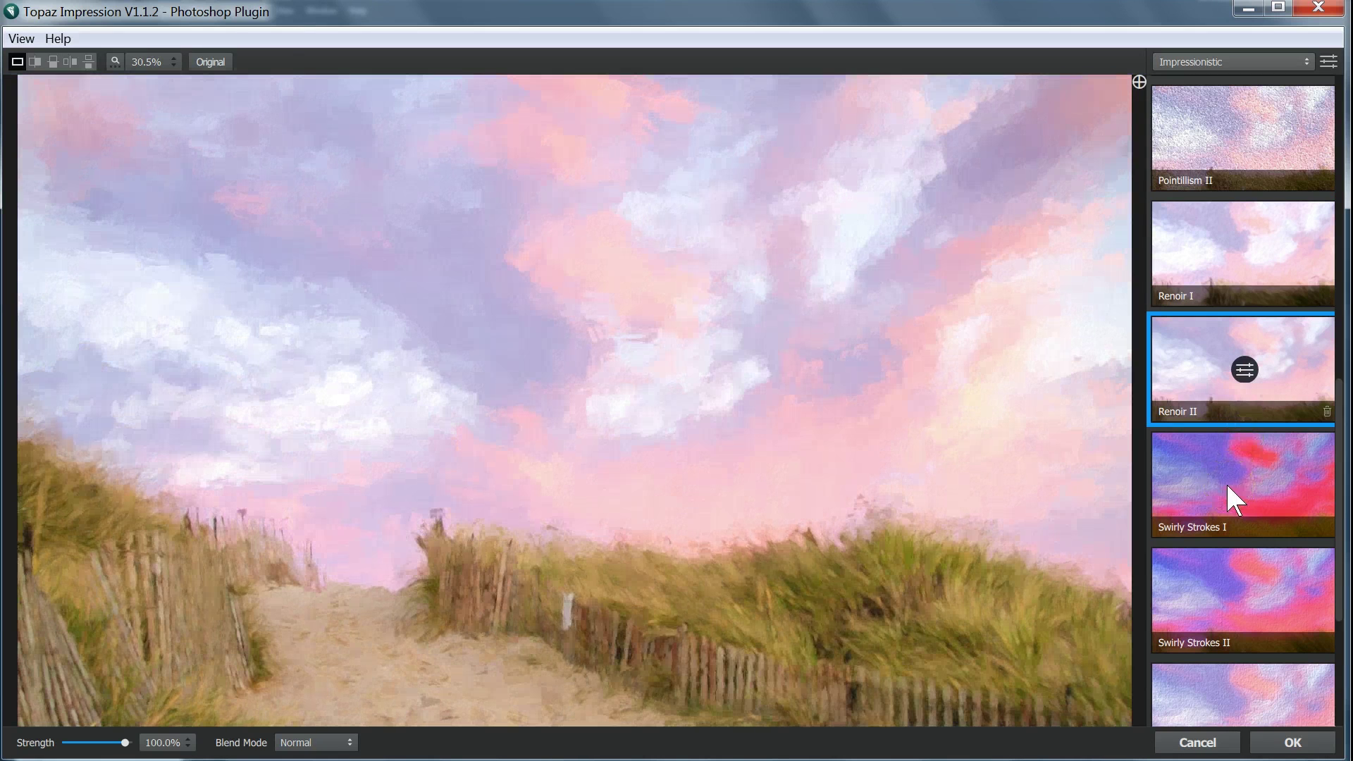
pyautogui.scroll(-1, 1214, 481)
pyautogui.click(1185, 400)
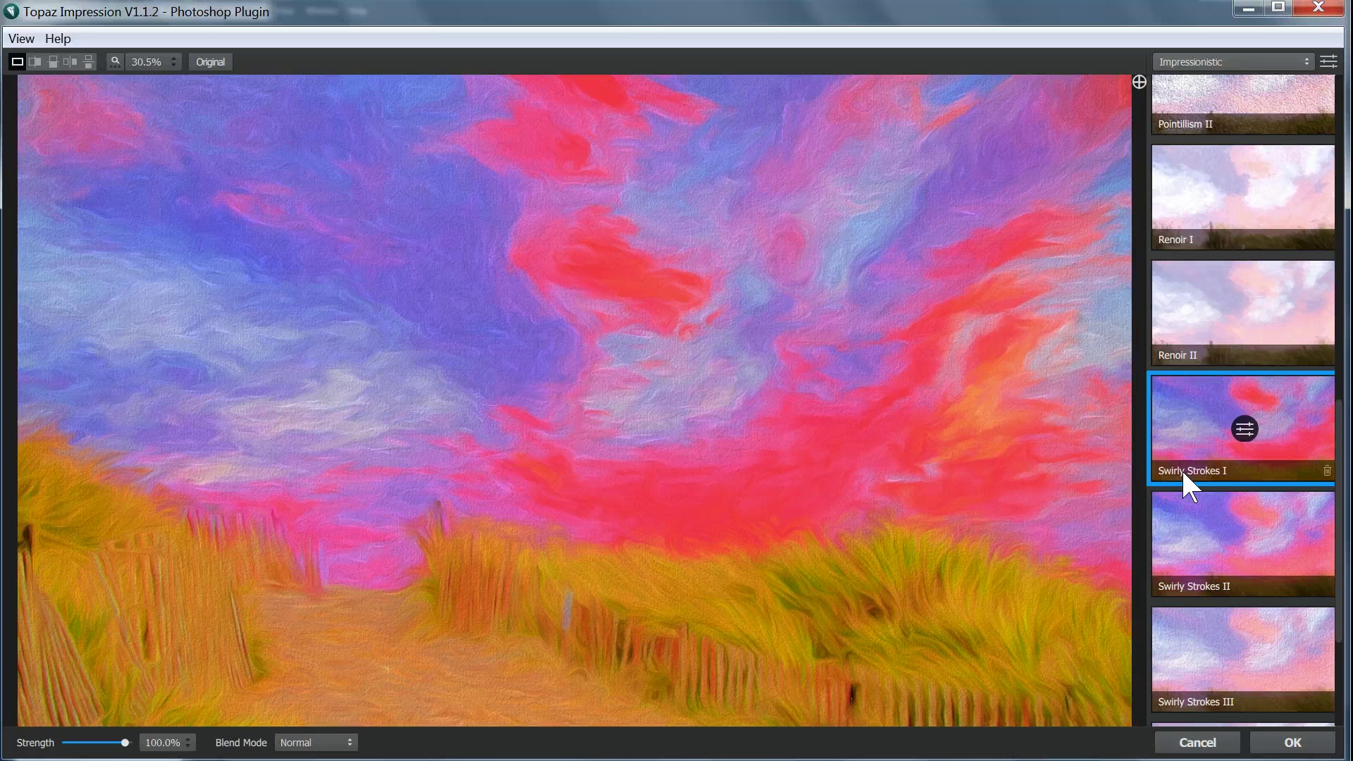
pyautogui.scroll(-4, 1183, 474)
pyautogui.click(1185, 451)
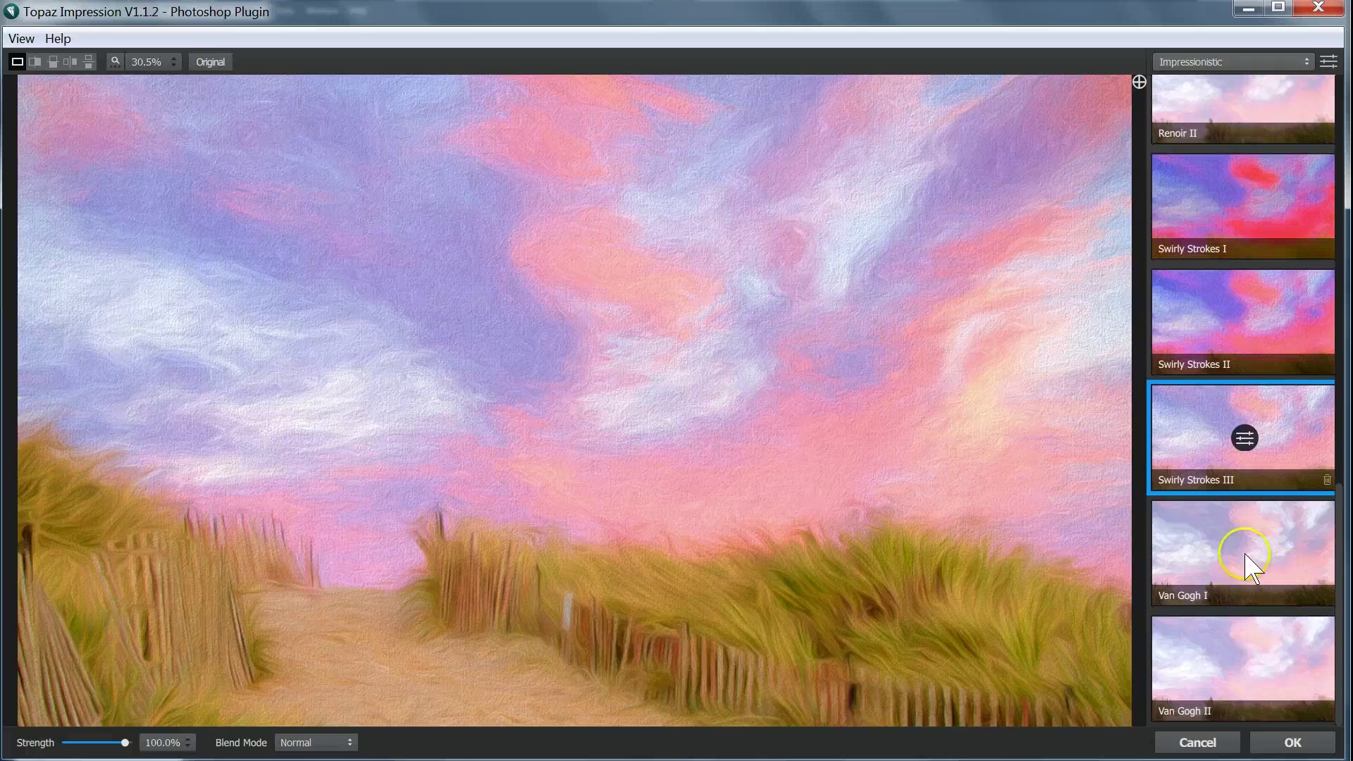
# - Compare Van Gogh I with Van Gogh II and Swirly Strokes III, and apply the Van Gogh I preset
pyautogui.click(1198, 550)
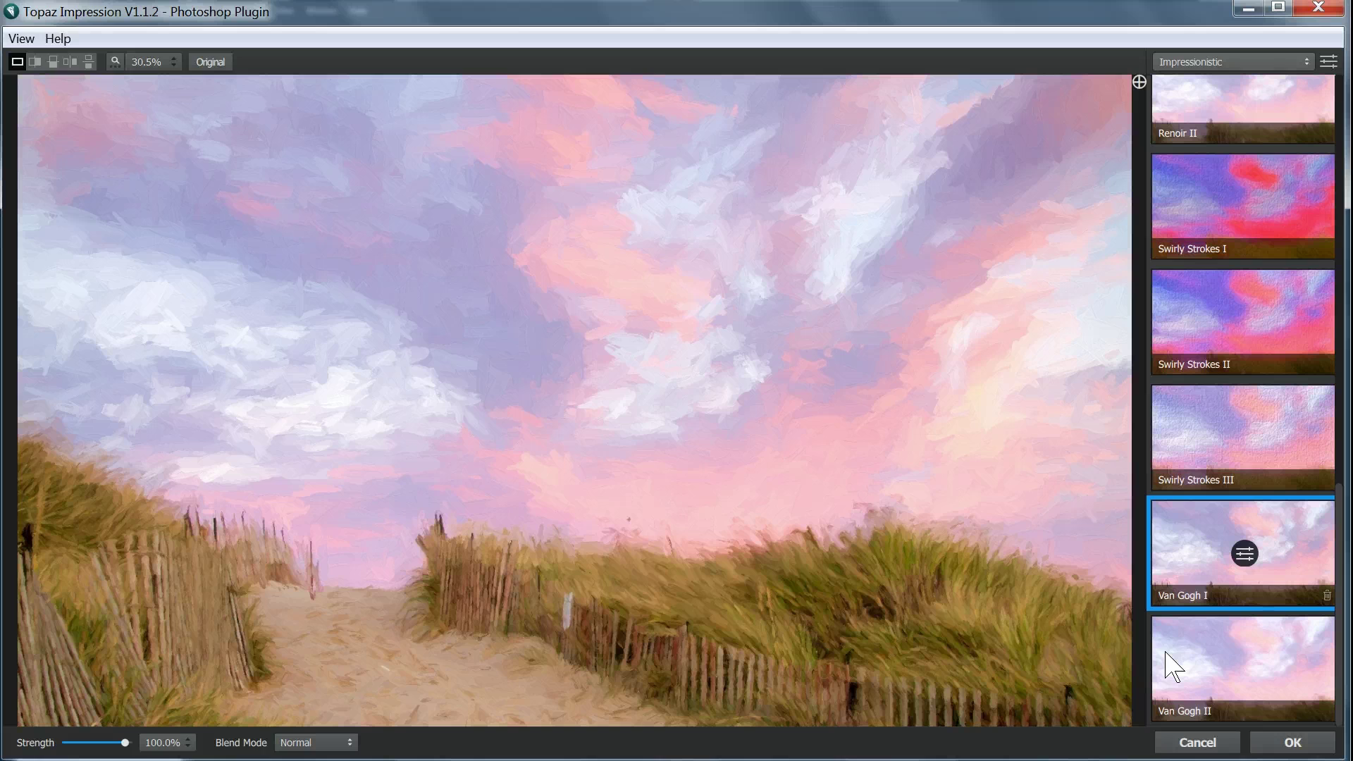
pyautogui.click(1173, 666)
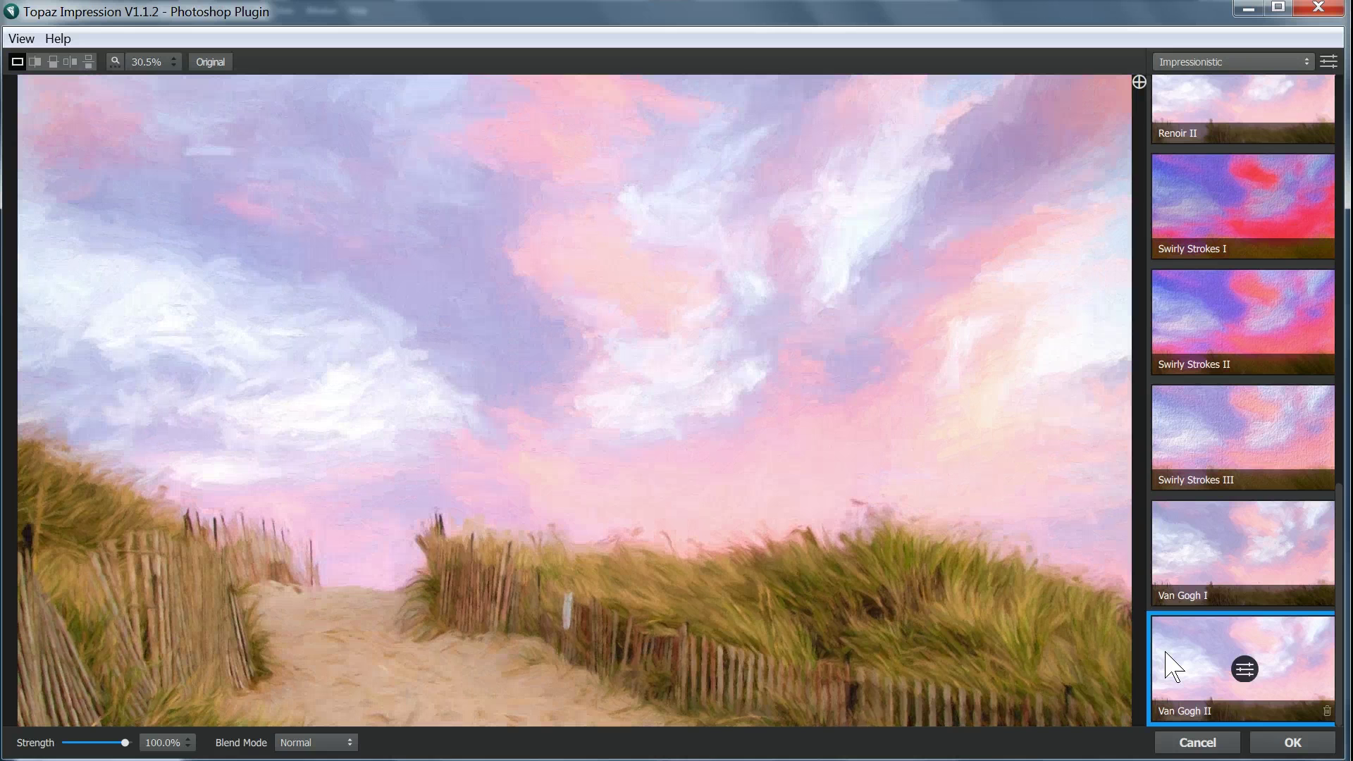
pyautogui.click(1164, 552)
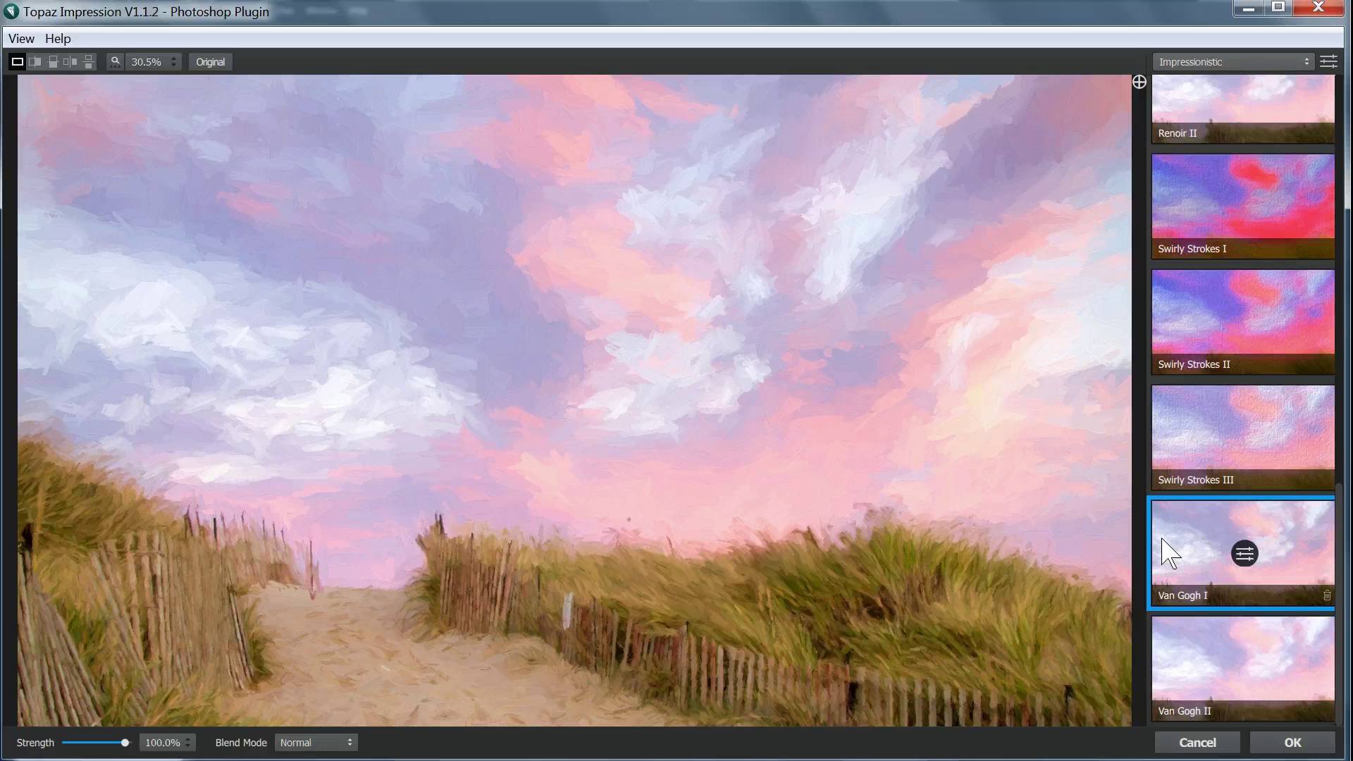
pyautogui.click(1185, 427)
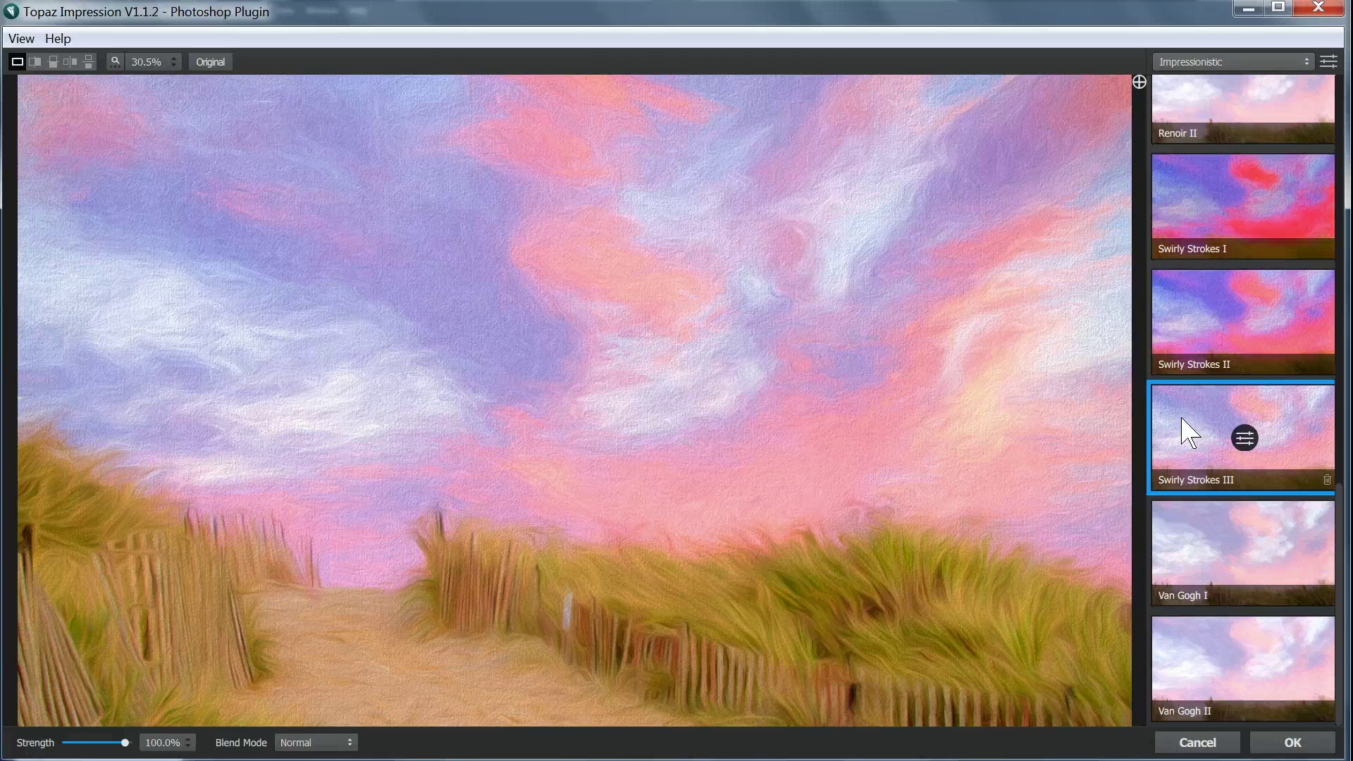
pyautogui.click(1171, 546)
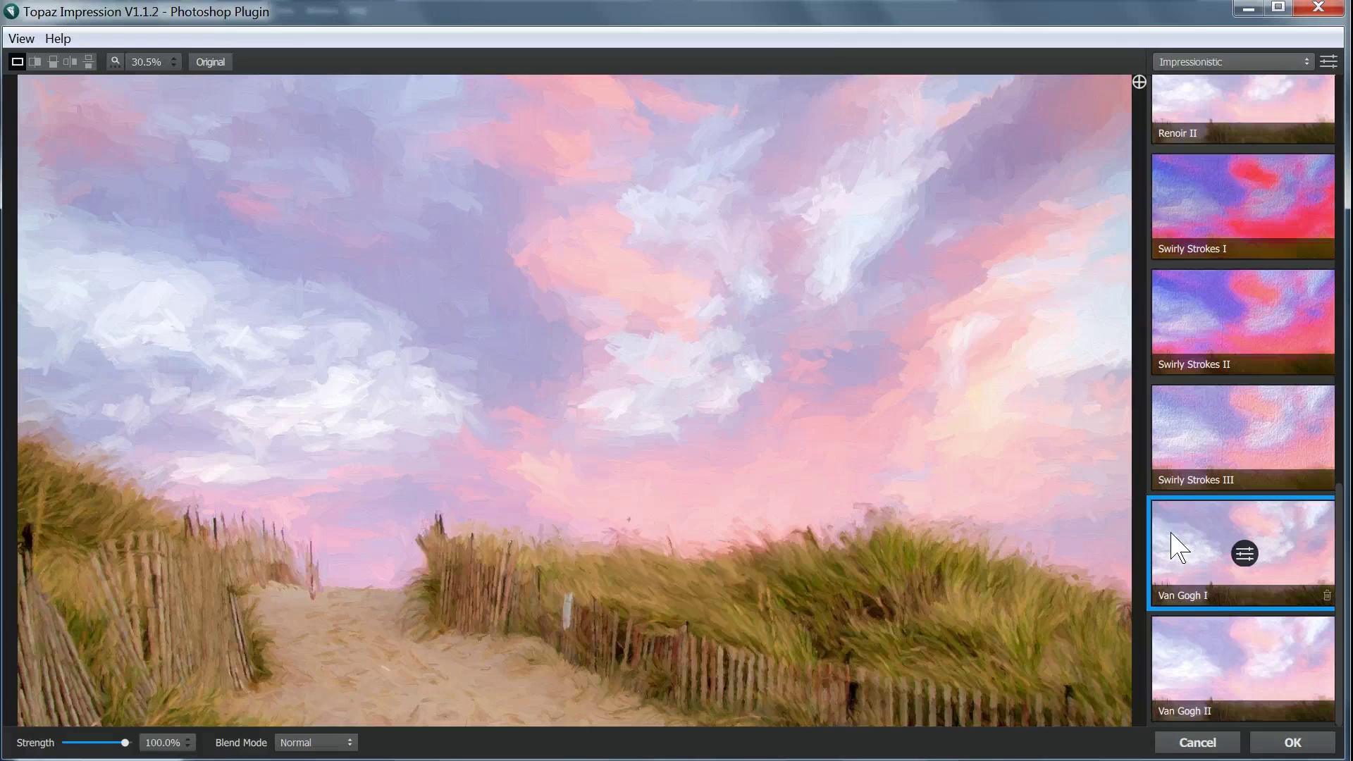
# - Open the Van Gogh I preset's adjustments and compare brushes Type02 through Type06, keeping Type01 as the brush
pyautogui.click(1245, 556)
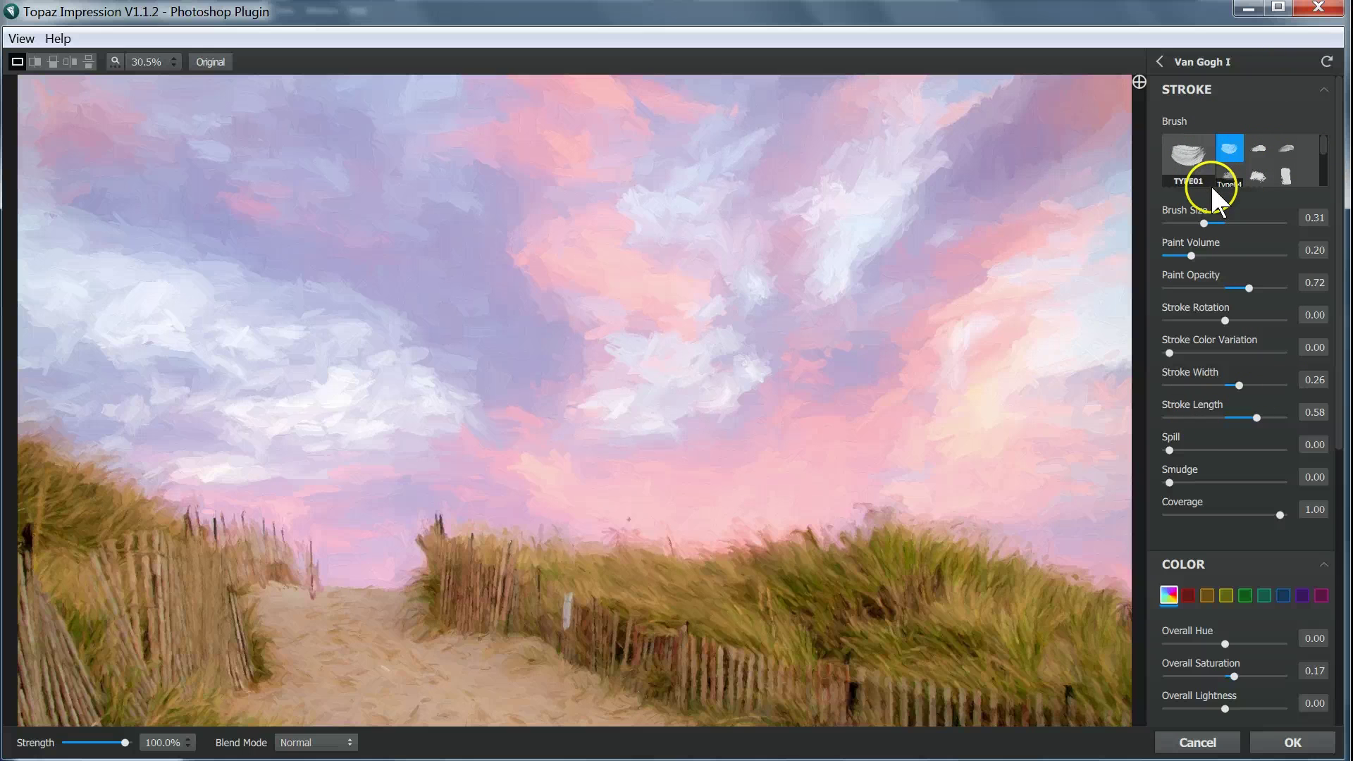
pyautogui.click(1260, 143)
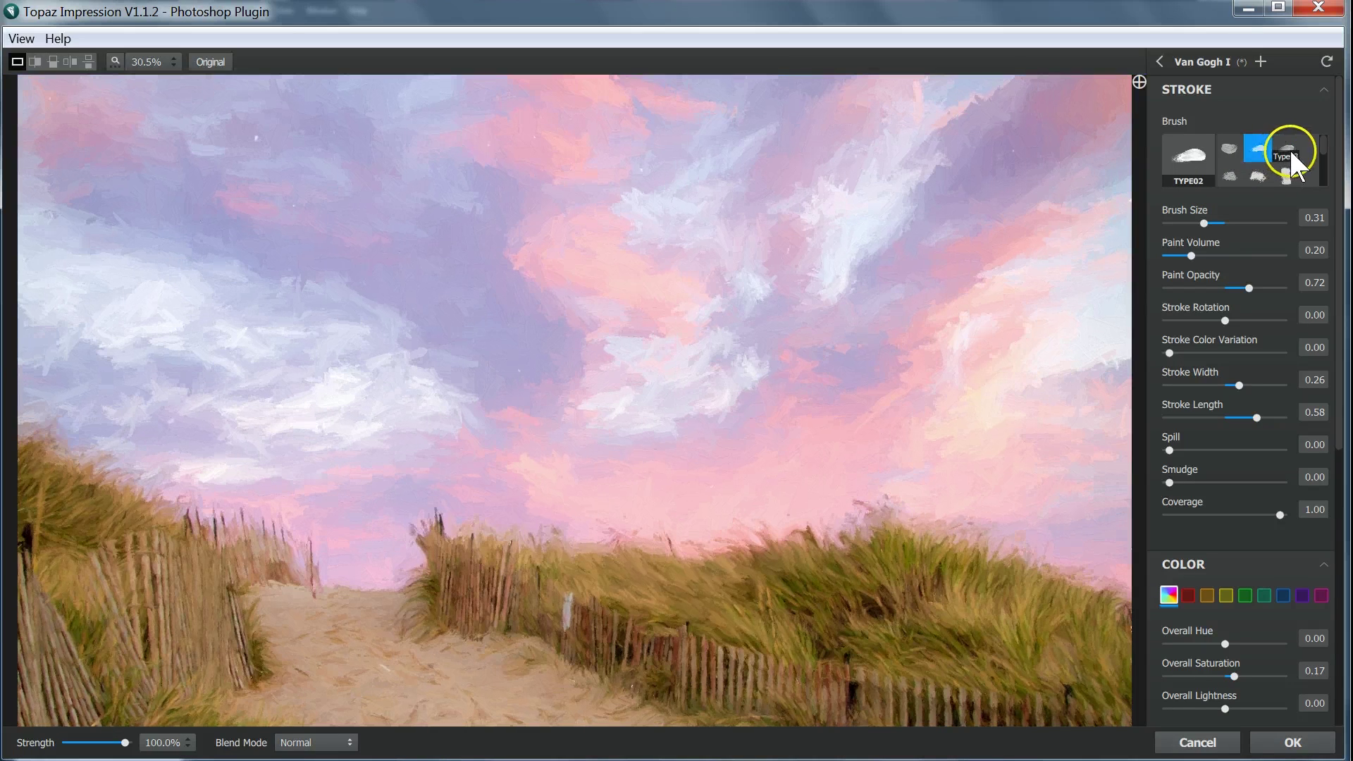
pyautogui.click(1292, 151)
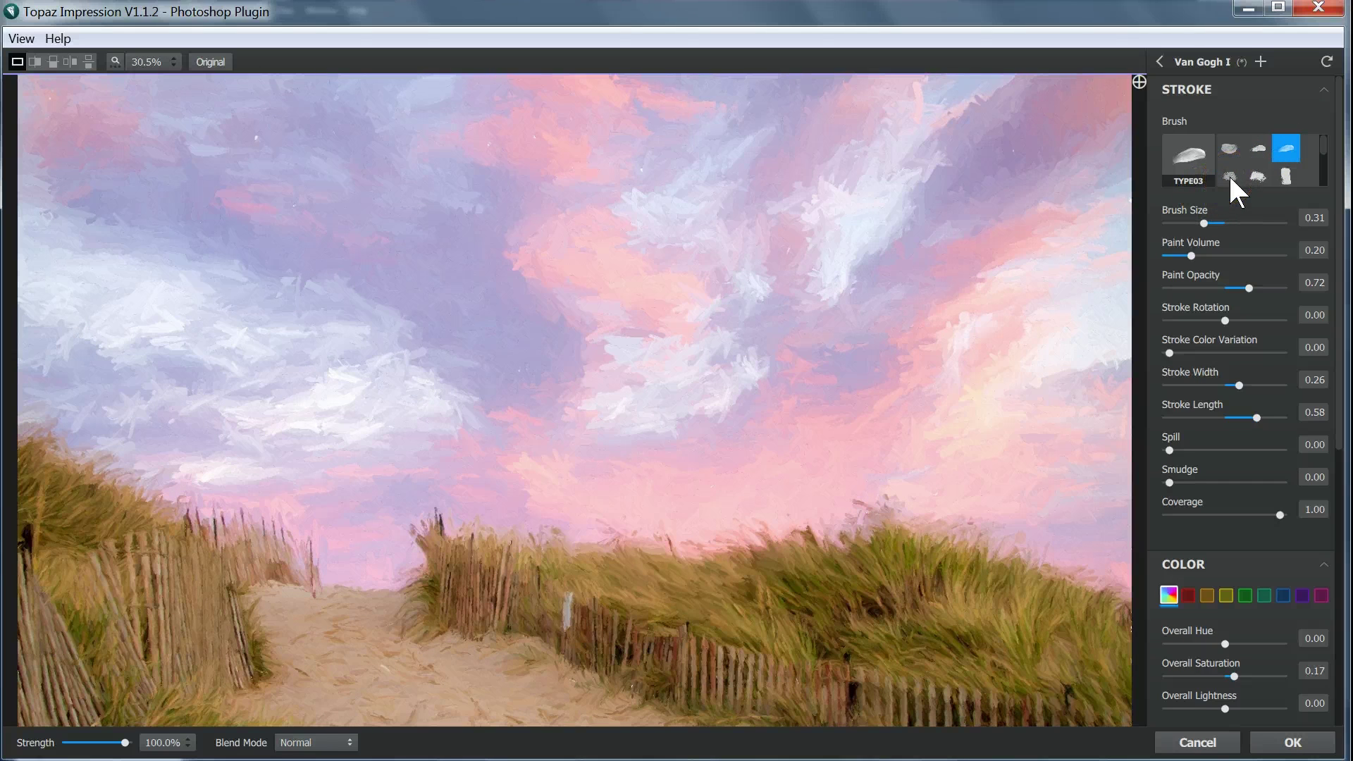
pyautogui.click(1230, 175)
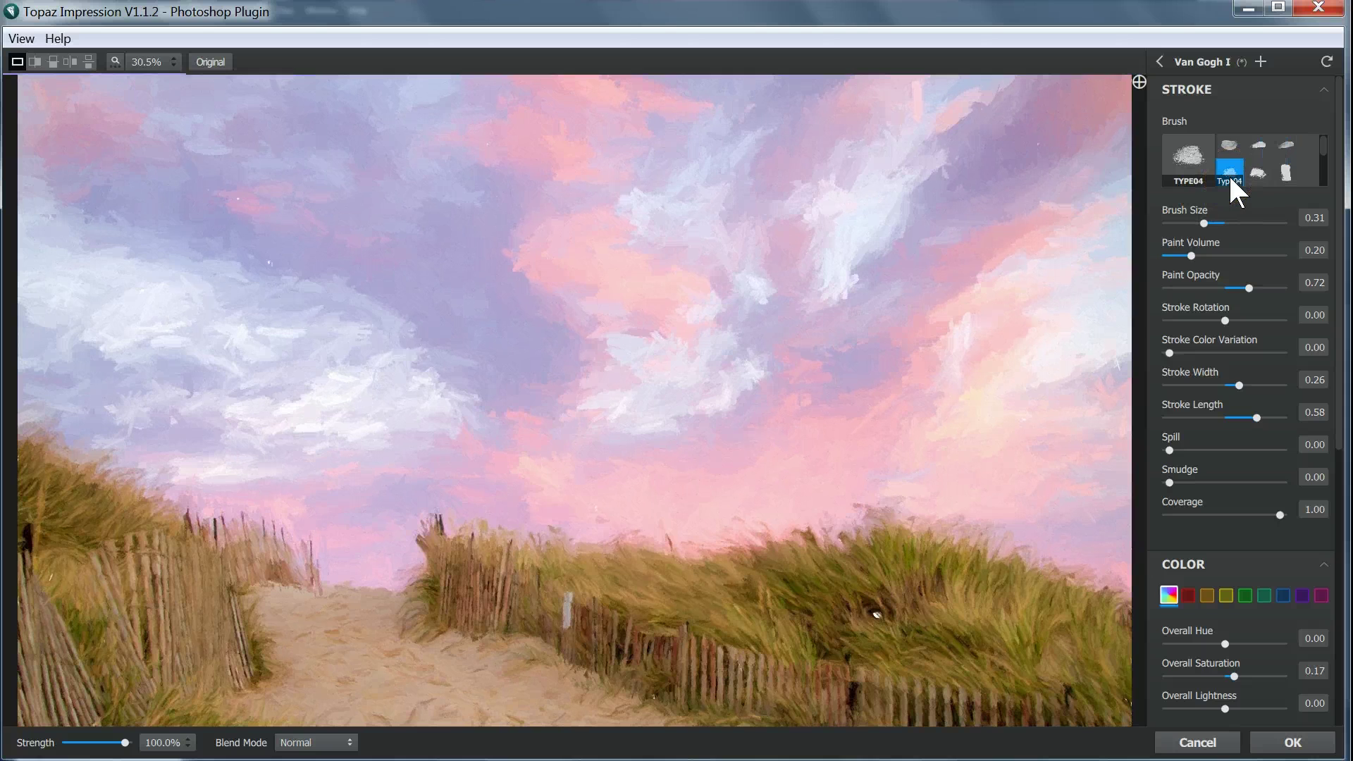
pyautogui.click(1259, 175)
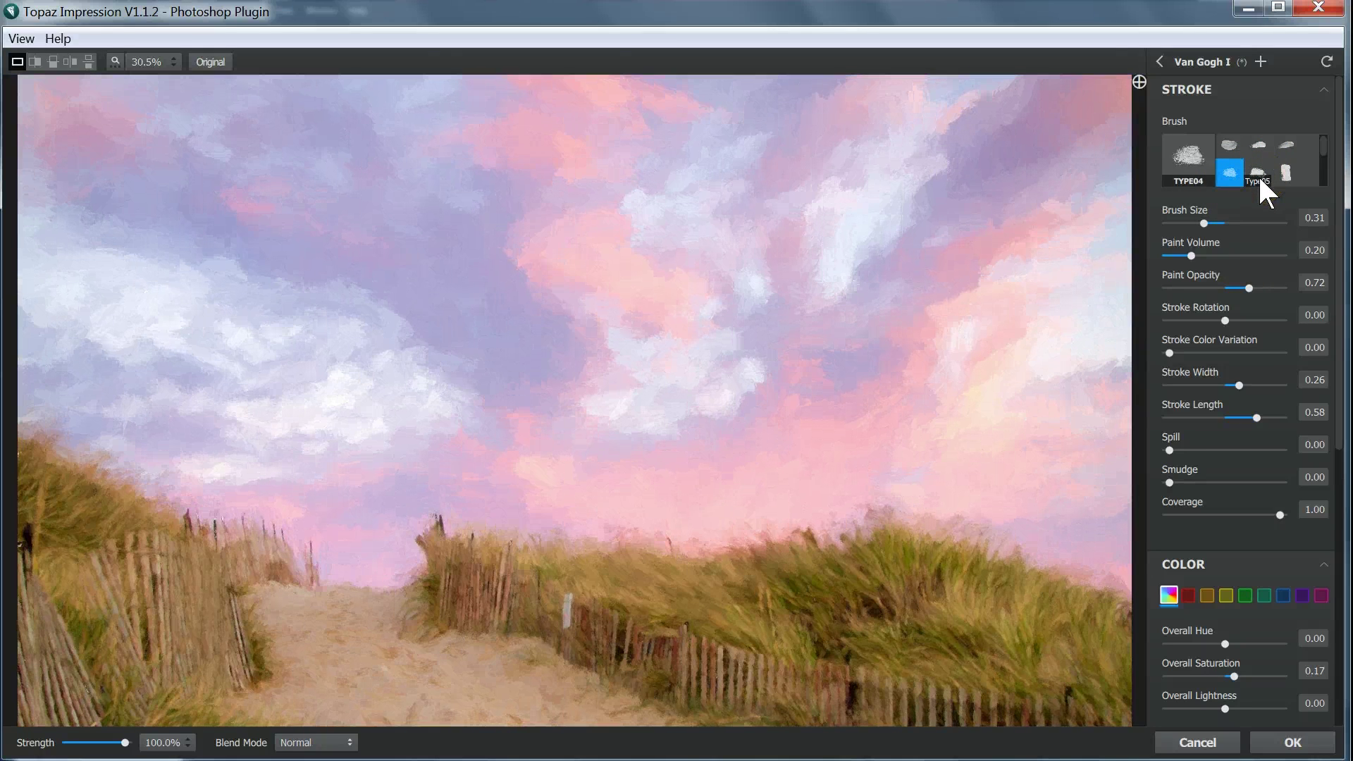
pyautogui.click(1287, 178)
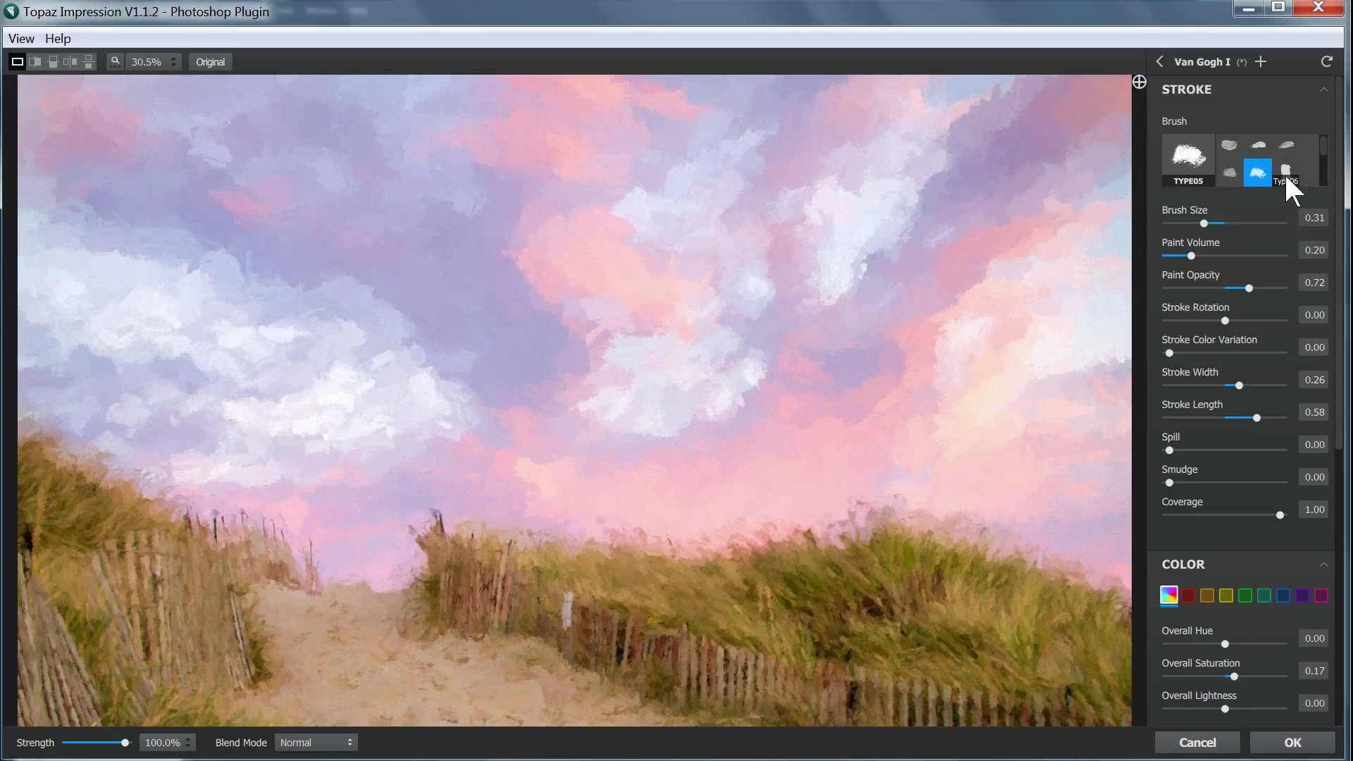
pyautogui.click(1285, 176)
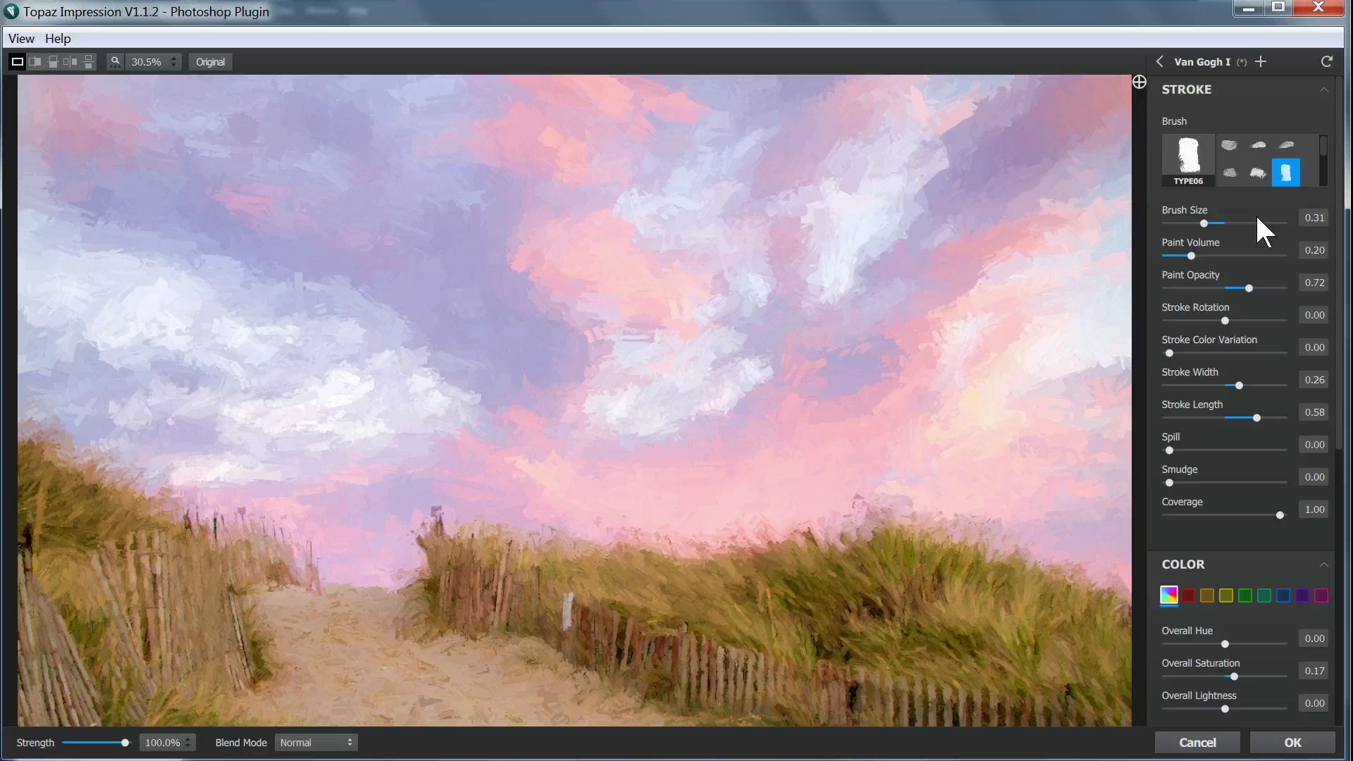
pyautogui.click(1233, 146)
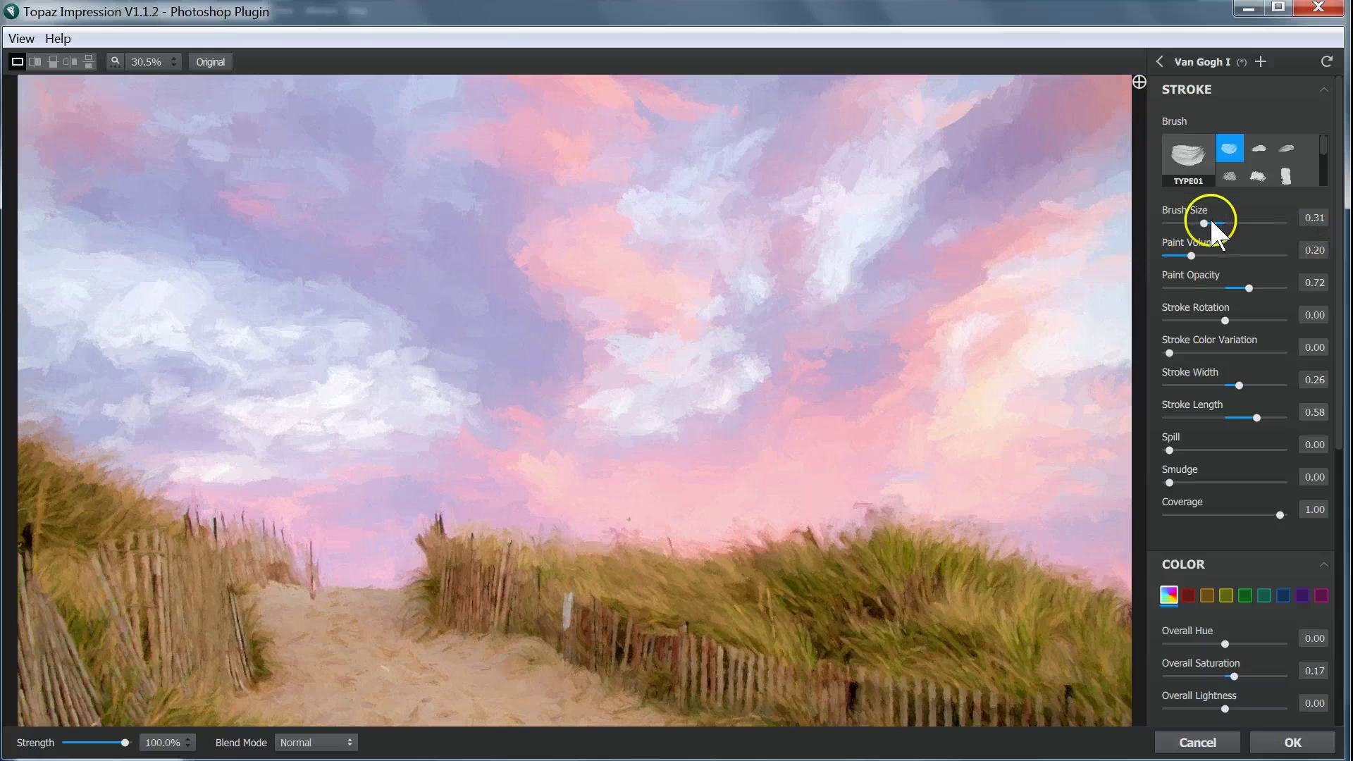
# - Set the brush size to 0.40 and the paint volume to 0.42
pyautogui.moveTo(1204, 223); pyautogui.dragTo(1236, 223)
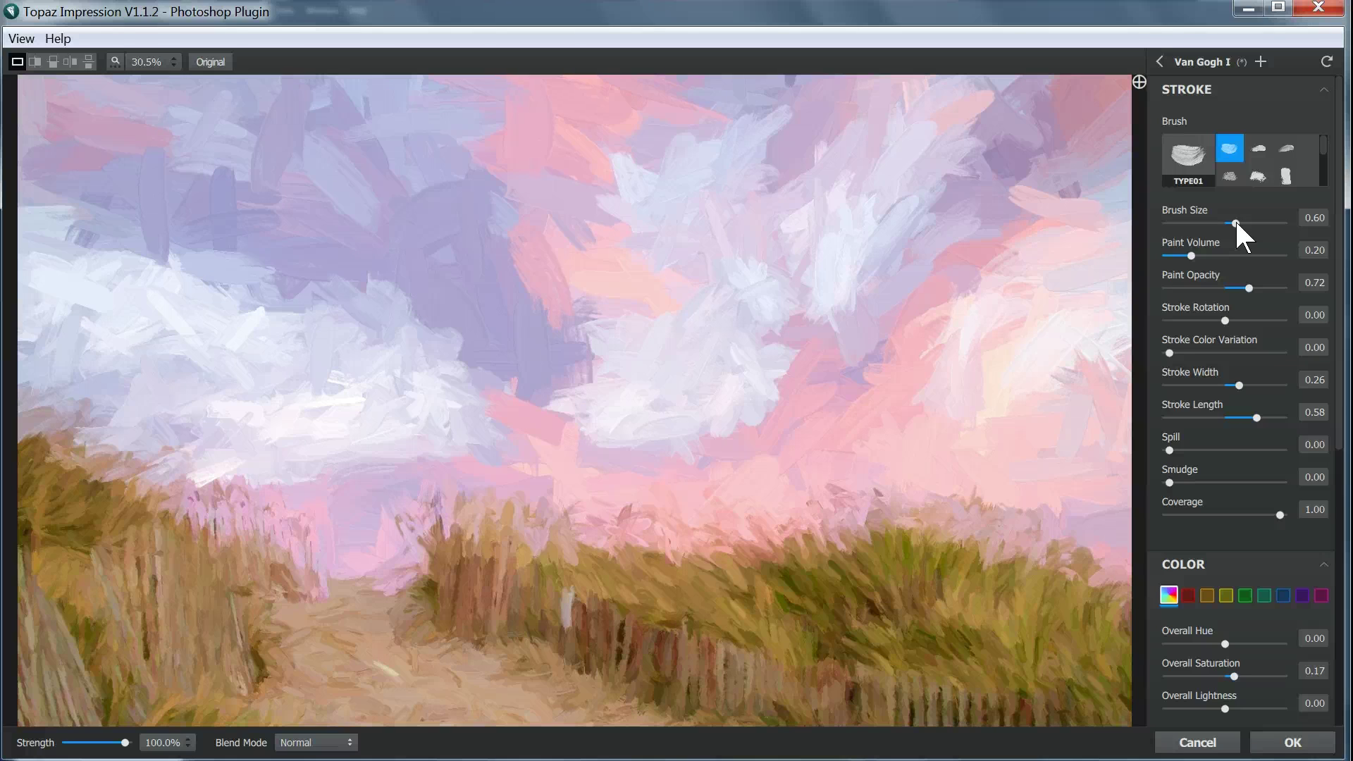
pyautogui.moveTo(1230, 223)
pyautogui.mouseDown()
pyautogui.moveTo(1212, 222)
pyautogui.moveTo(1216, 248)
pyautogui.mouseUp()
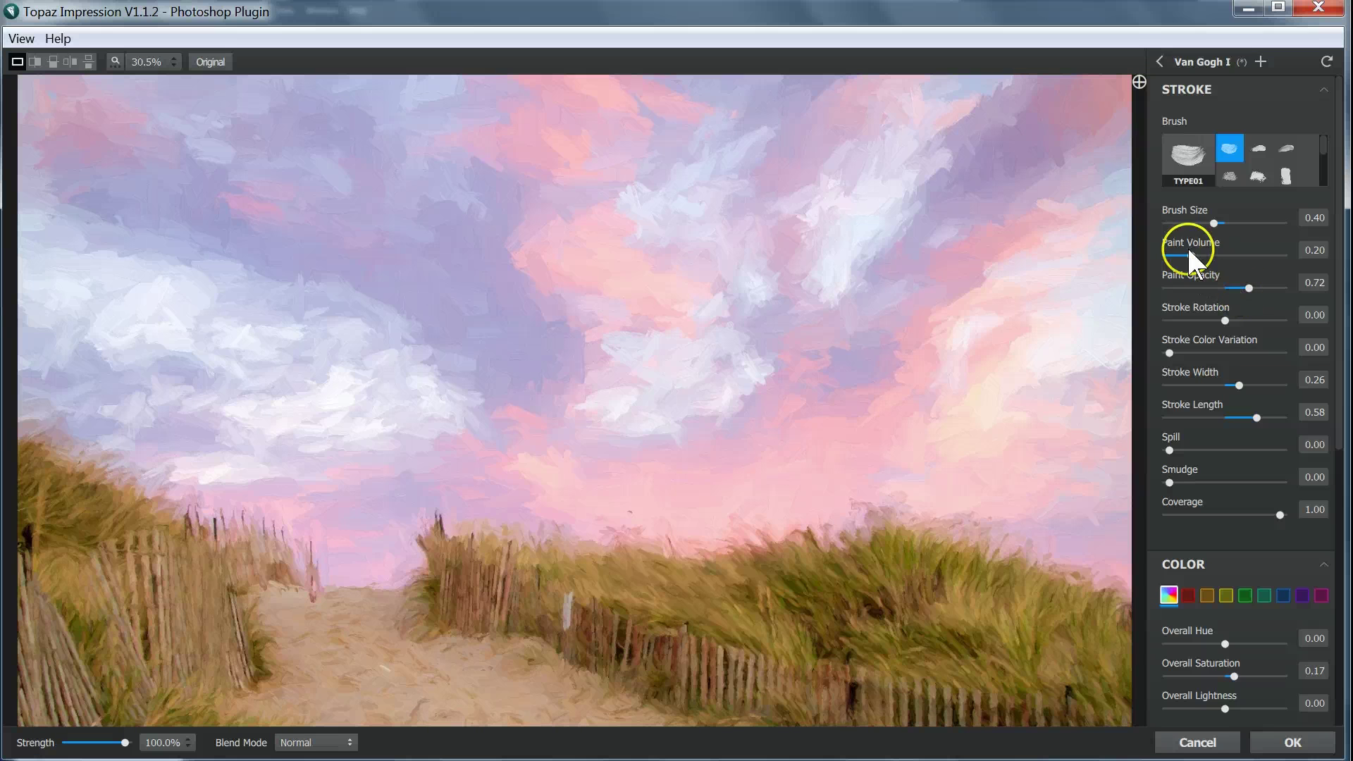
pyautogui.moveTo(1192, 256); pyautogui.dragTo(1216, 255)
# - Set the paint opacity to 0.64 and the stroke width to 0.57
pyautogui.click(1249, 288)
pyautogui.moveTo(1249, 287); pyautogui.dragTo(1240, 288)
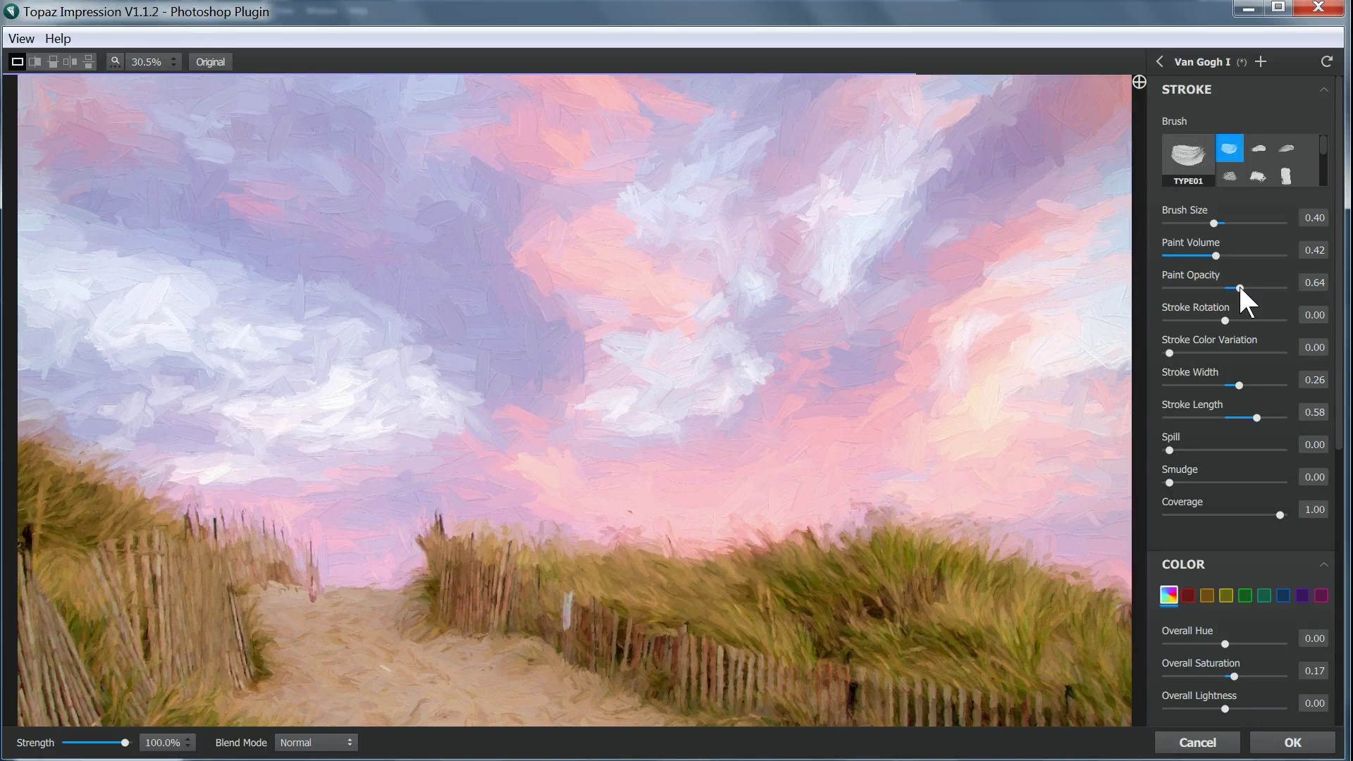
pyautogui.click(1197, 361)
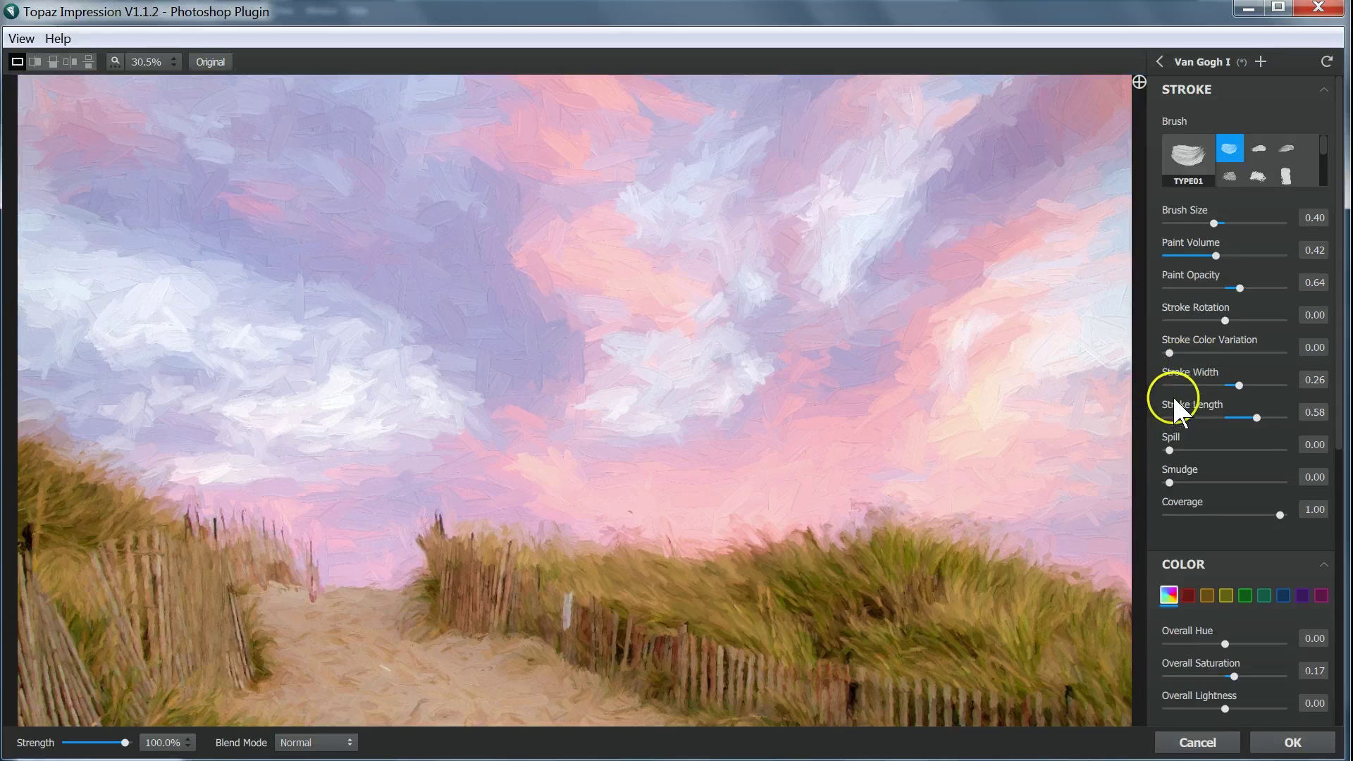
pyautogui.moveTo(1242, 386); pyautogui.dragTo(1259, 389)
# - Try a stronger smudge on the strokes and reset it to 0.00
pyautogui.scroll(-3, 1214, 419)
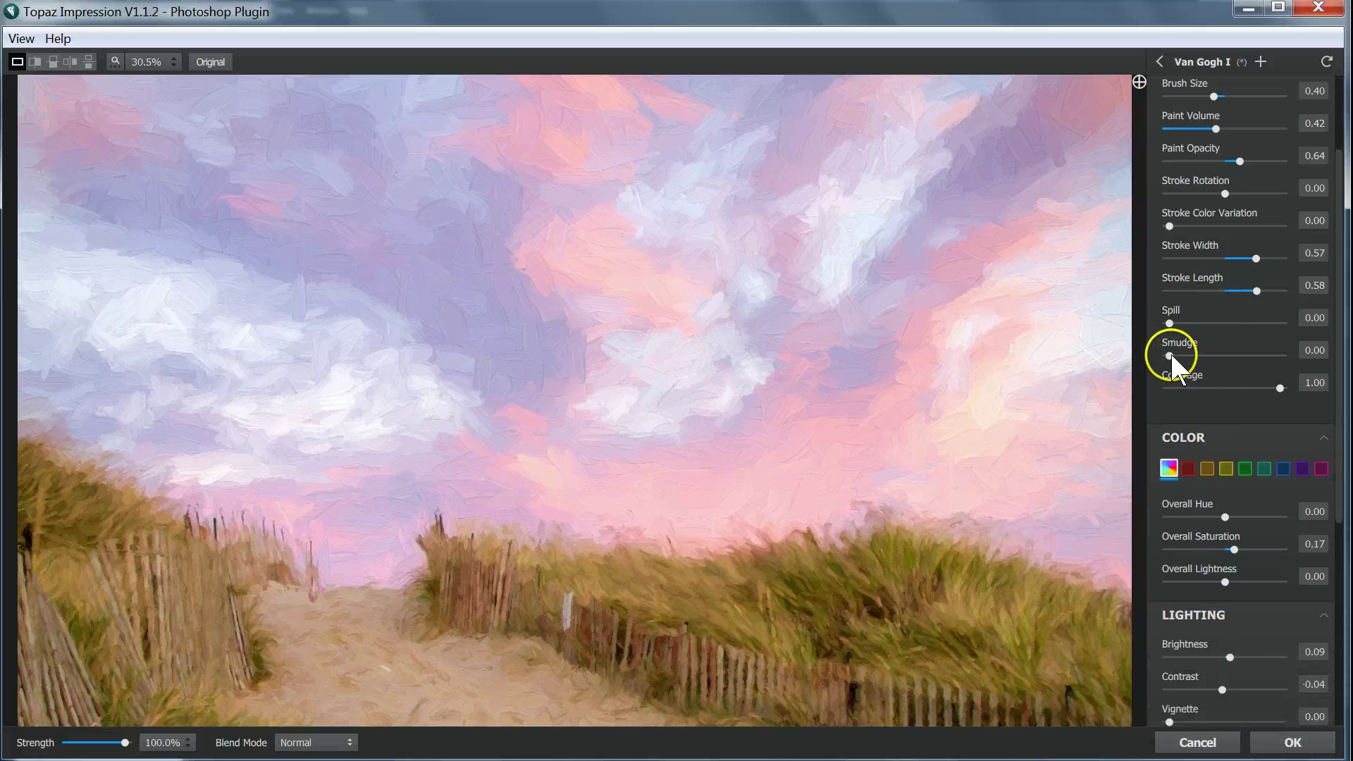
pyautogui.moveTo(1171, 355); pyautogui.dragTo(1225, 358)
pyautogui.doubleClick(1224, 356)
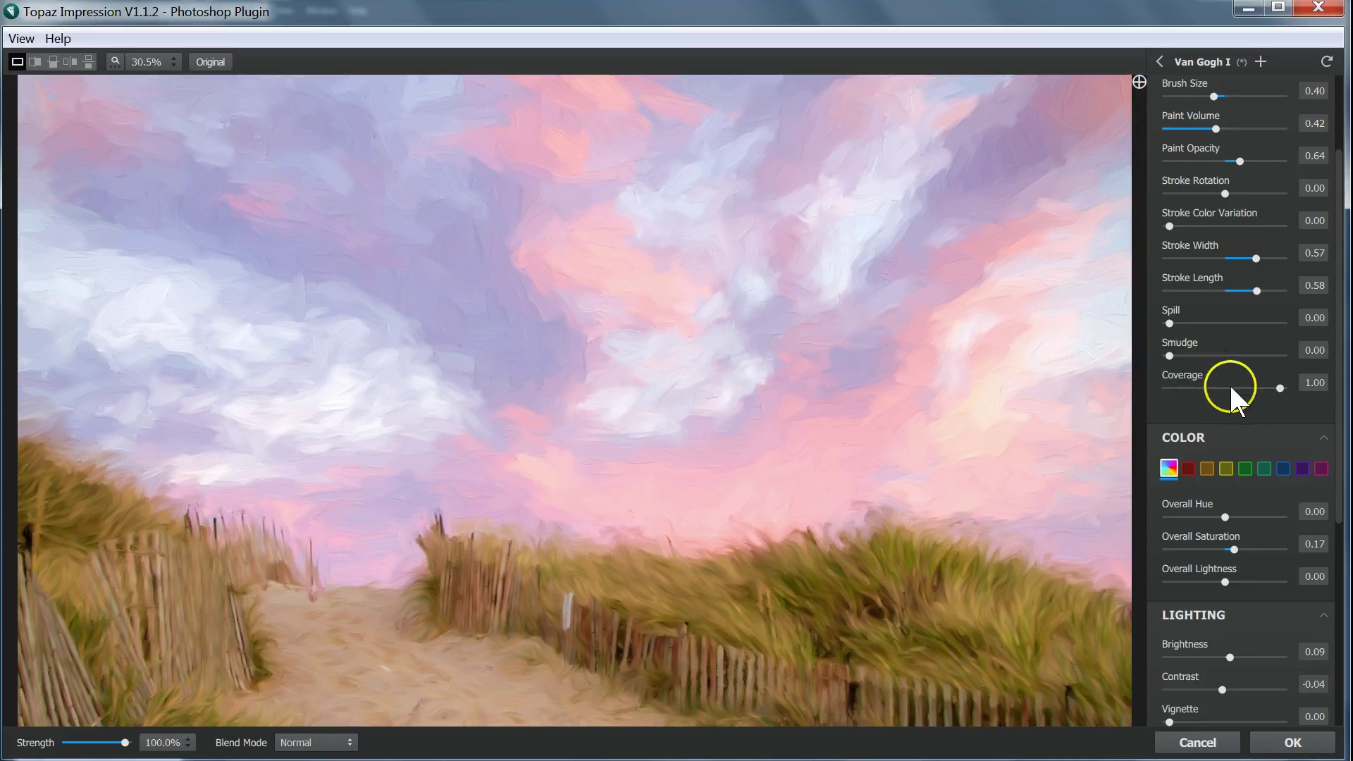
# - Try lower coverage values down to 0.00 with coverage transitions of 0.00, 0.50 and 0.73
pyautogui.moveTo(1279, 390); pyautogui.dragTo(1242, 389)
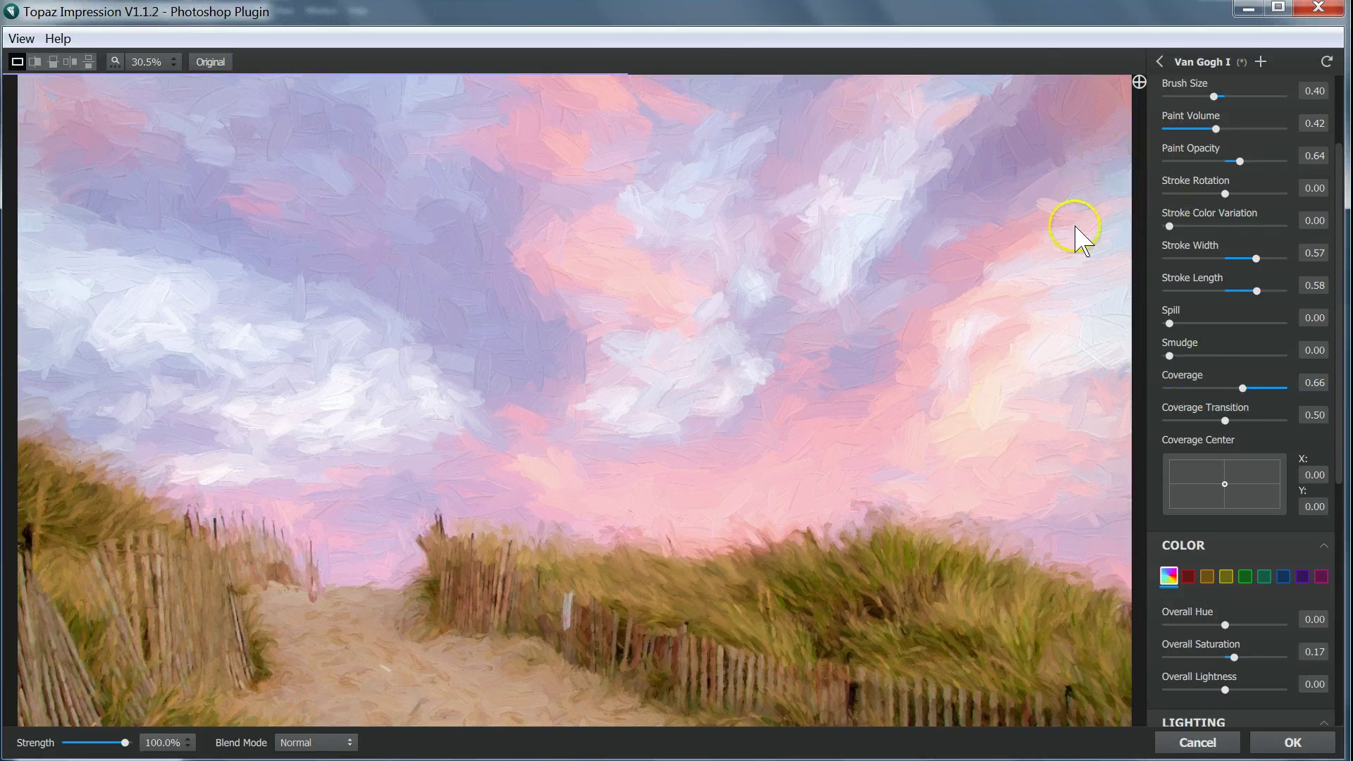
pyautogui.click(1148, 374)
pyautogui.click(1192, 445)
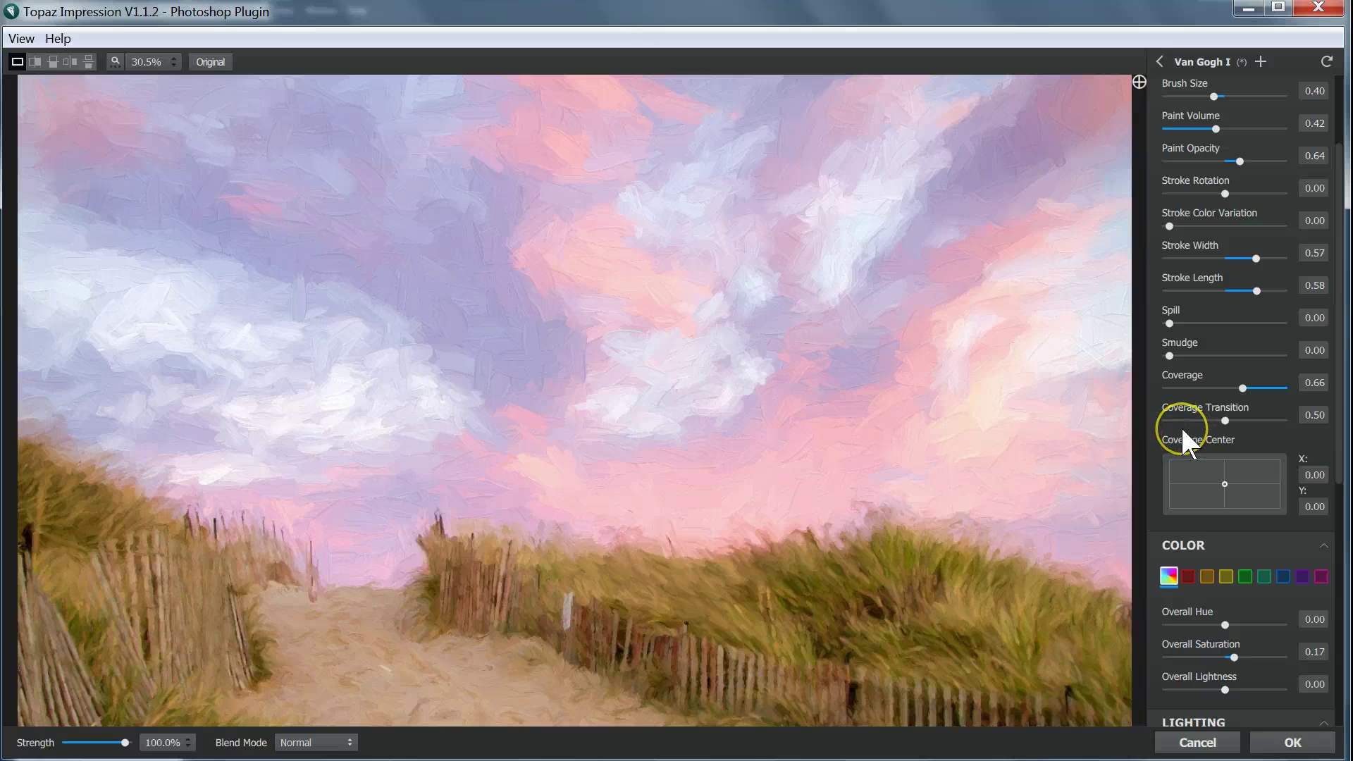
pyautogui.moveTo(1181, 420); pyautogui.dragTo(1148, 417)
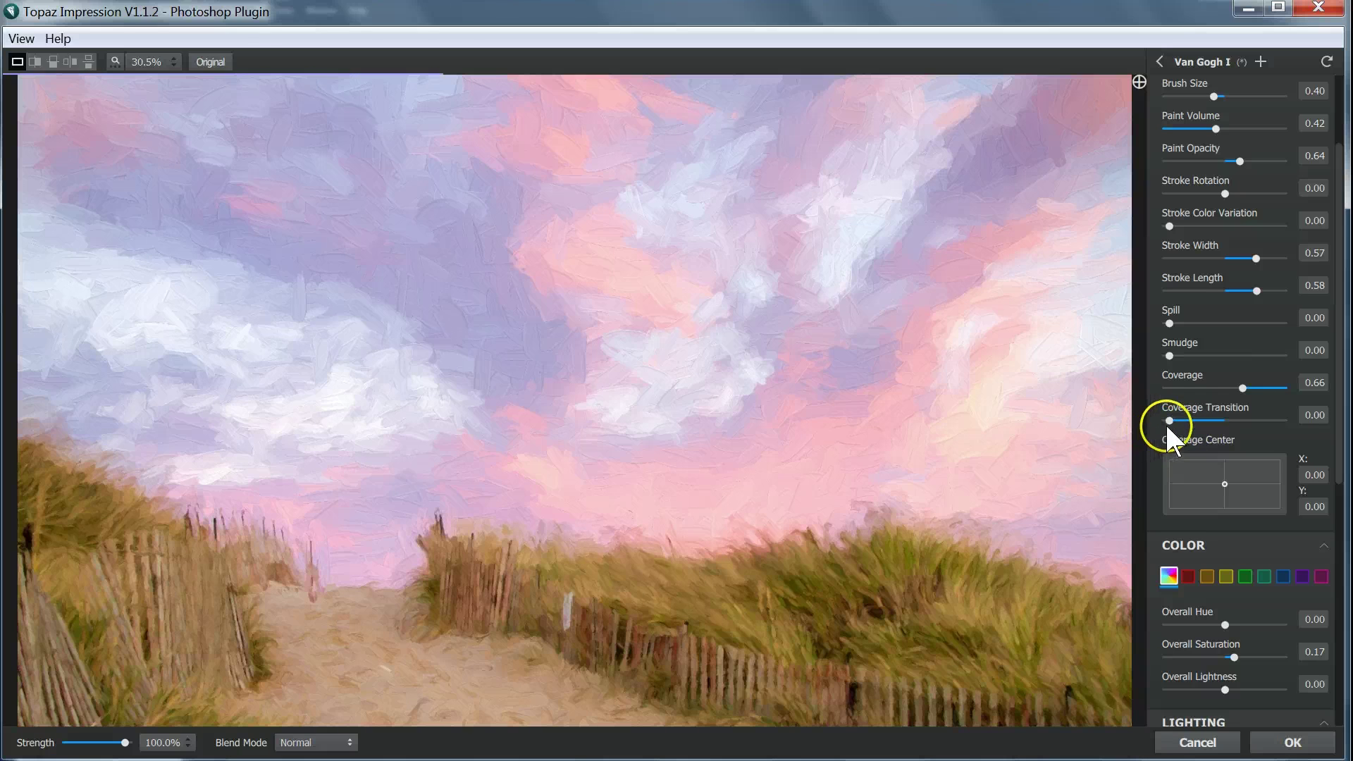
pyautogui.moveTo(1170, 425); pyautogui.dragTo(1198, 389)
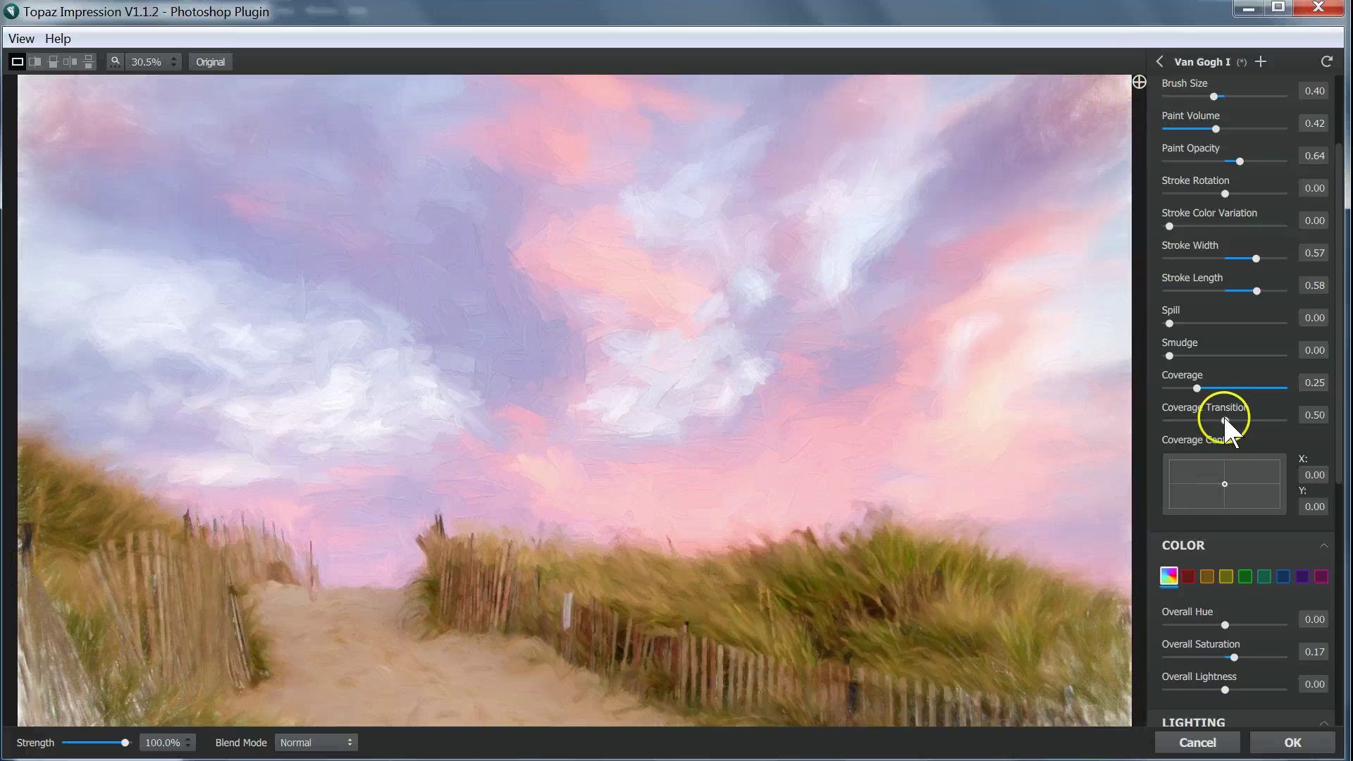
pyautogui.moveTo(1195, 385); pyautogui.dragTo(1165, 383)
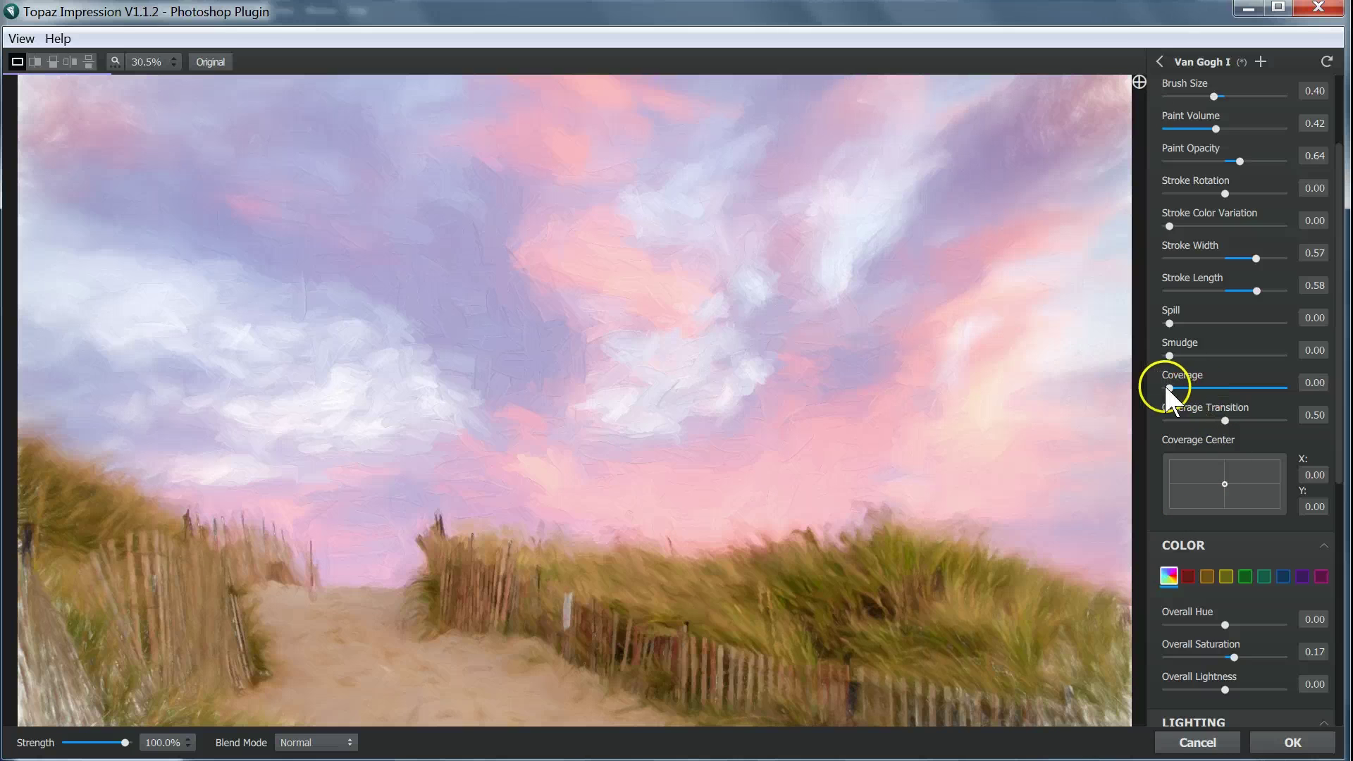
pyautogui.moveTo(1225, 420); pyautogui.dragTo(1250, 420)
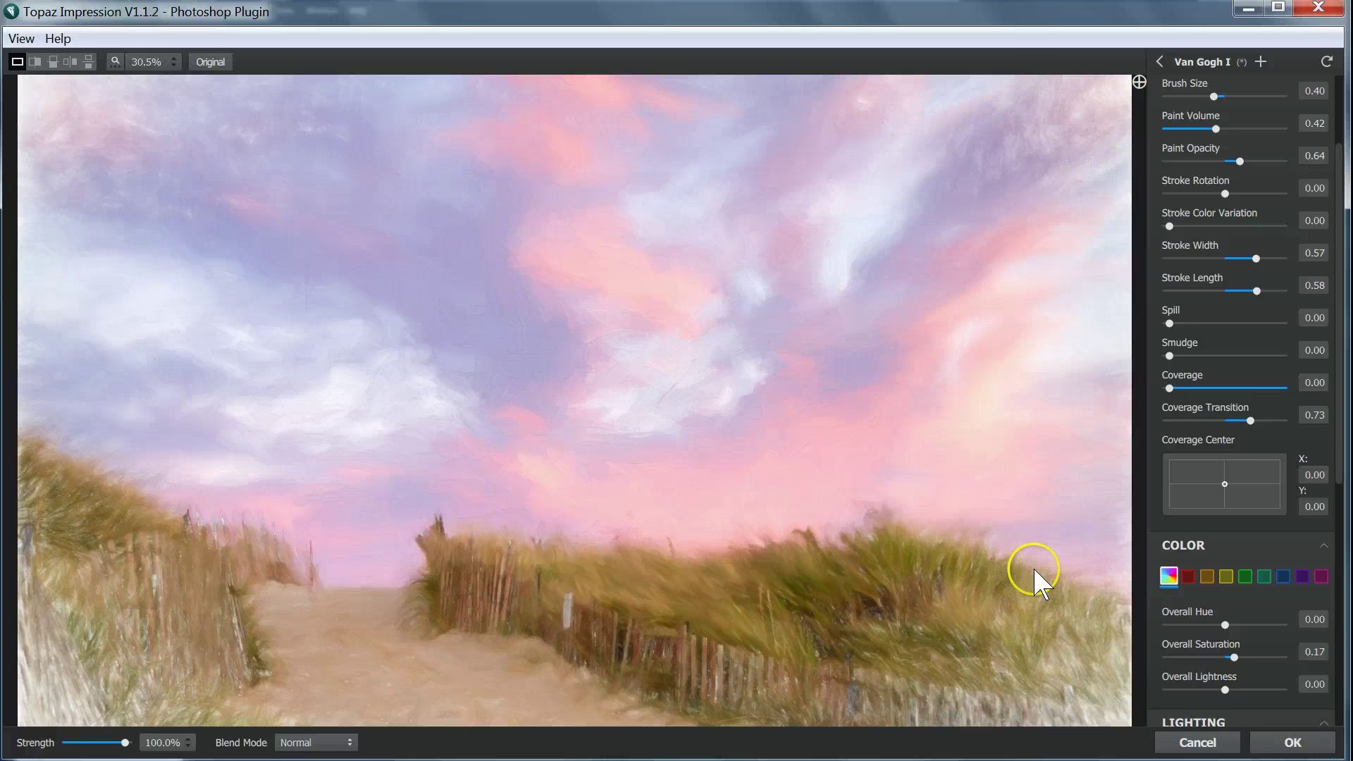
# - Place the coverage center at X 0.44, Y 0.26, with coverage at 0.77 and coverage transition at 0.54
pyautogui.moveTo(1215, 483); pyautogui.dragTo(1195, 487)
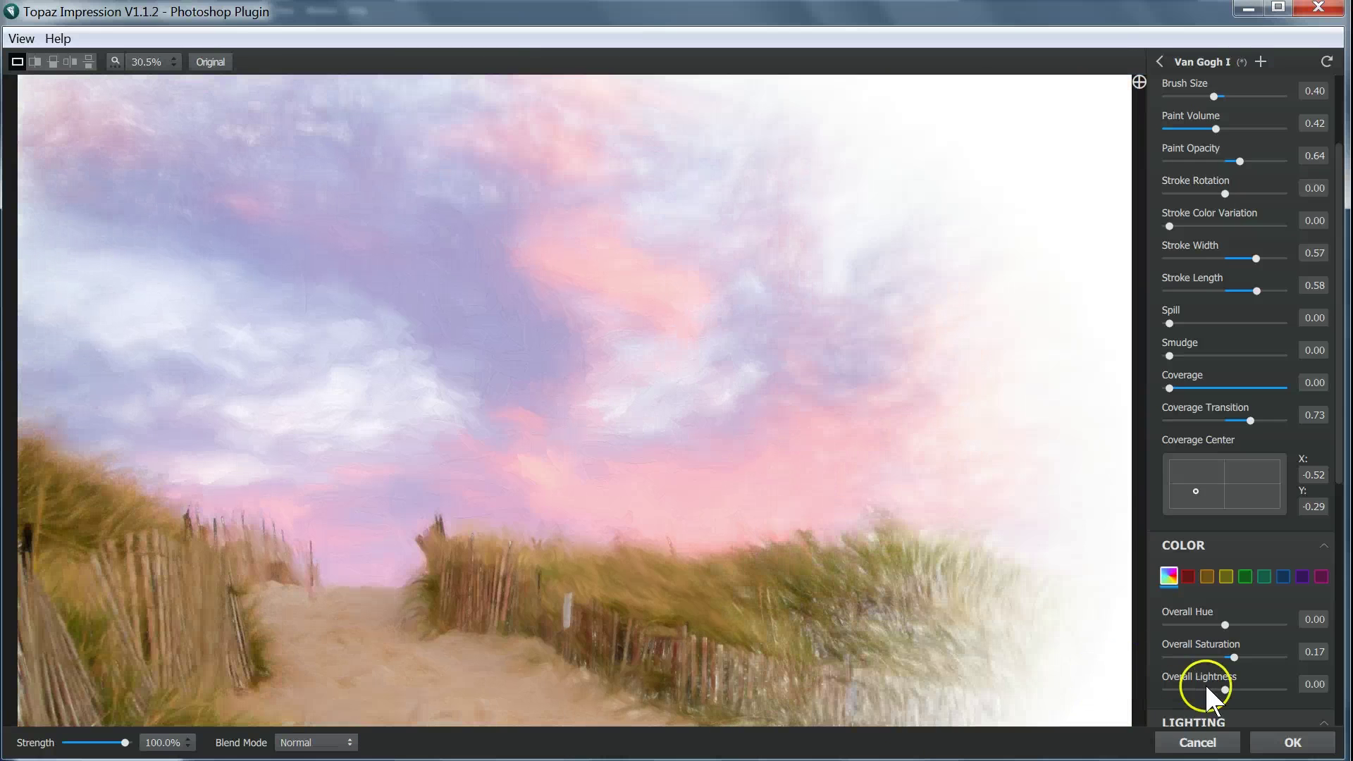
pyautogui.click(1249, 476)
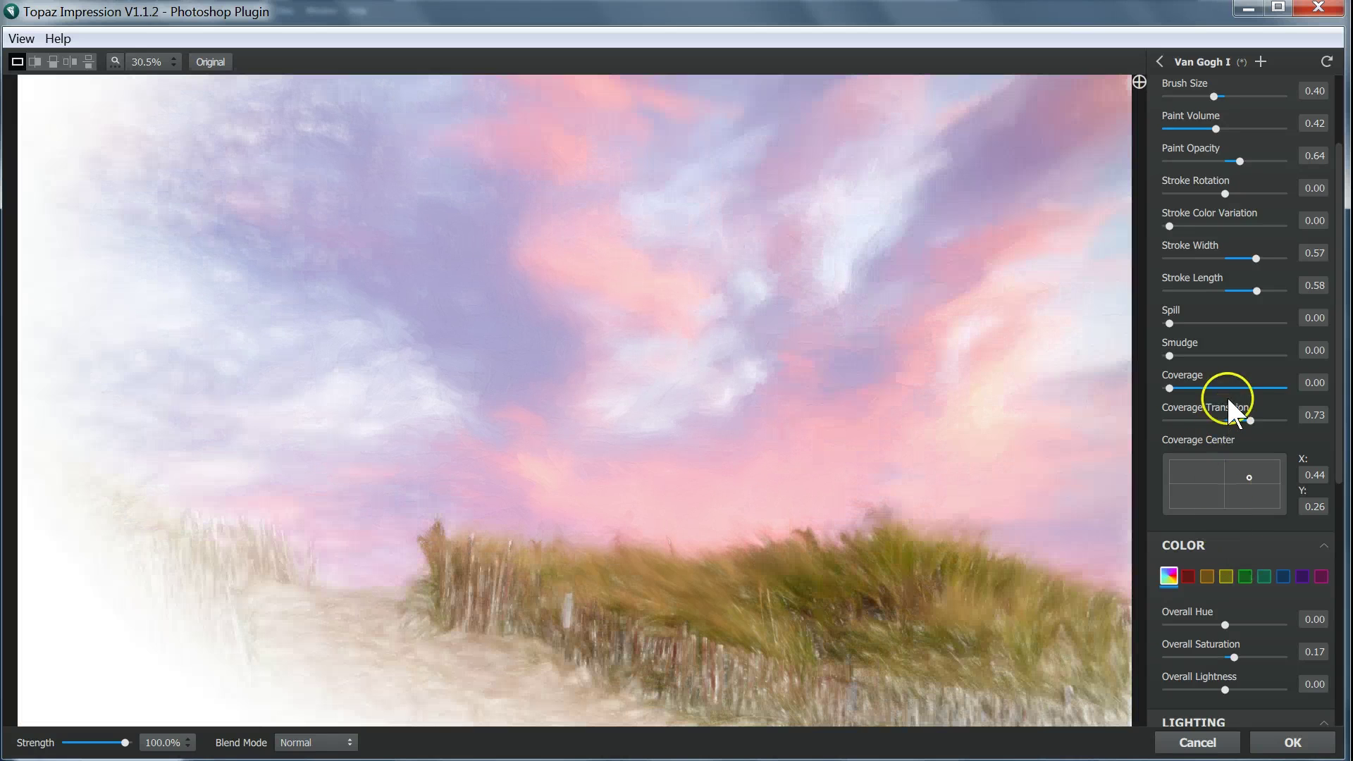
pyautogui.moveTo(1169, 387); pyautogui.dragTo(1229, 420)
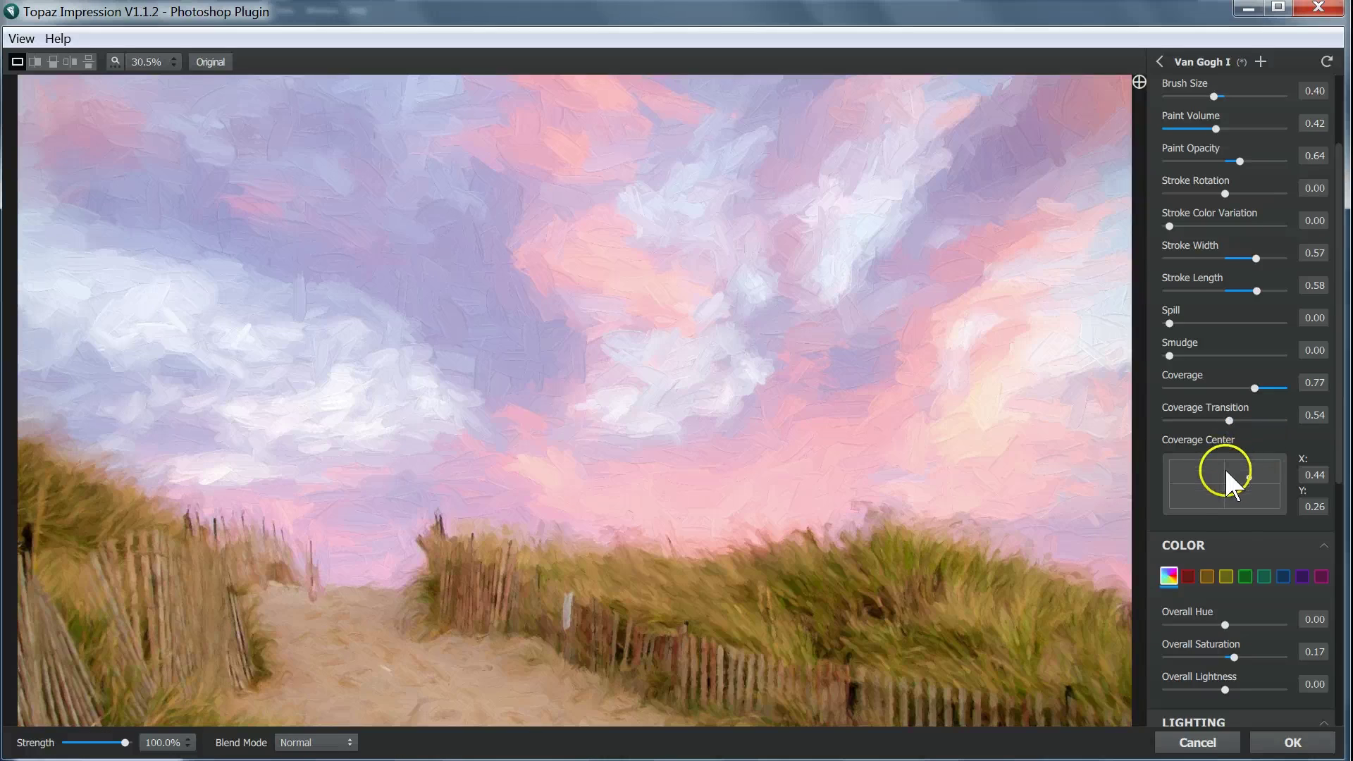
# - Adjust the red tones to a saturation of 0.20 and a lightness of 0.15
pyautogui.scroll(-4, 1226, 507)
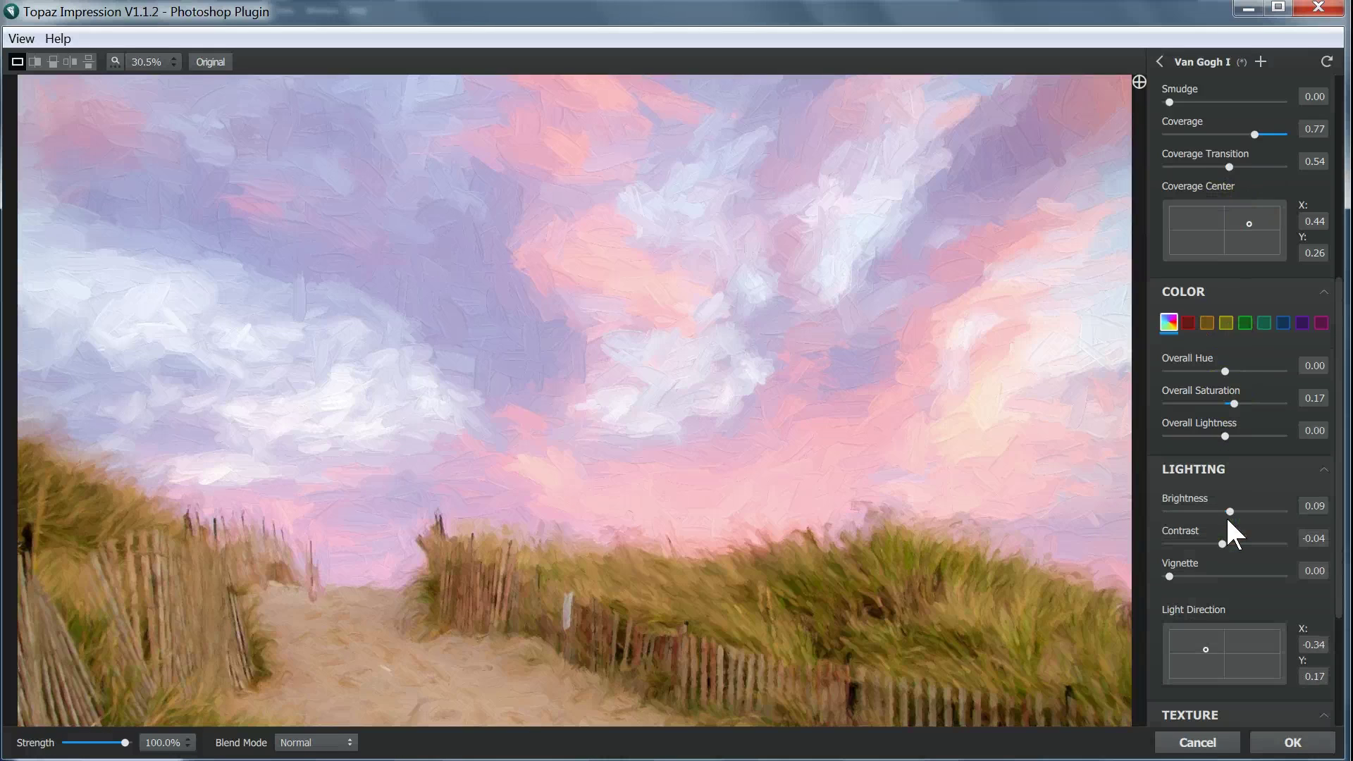
pyautogui.click(1185, 326)
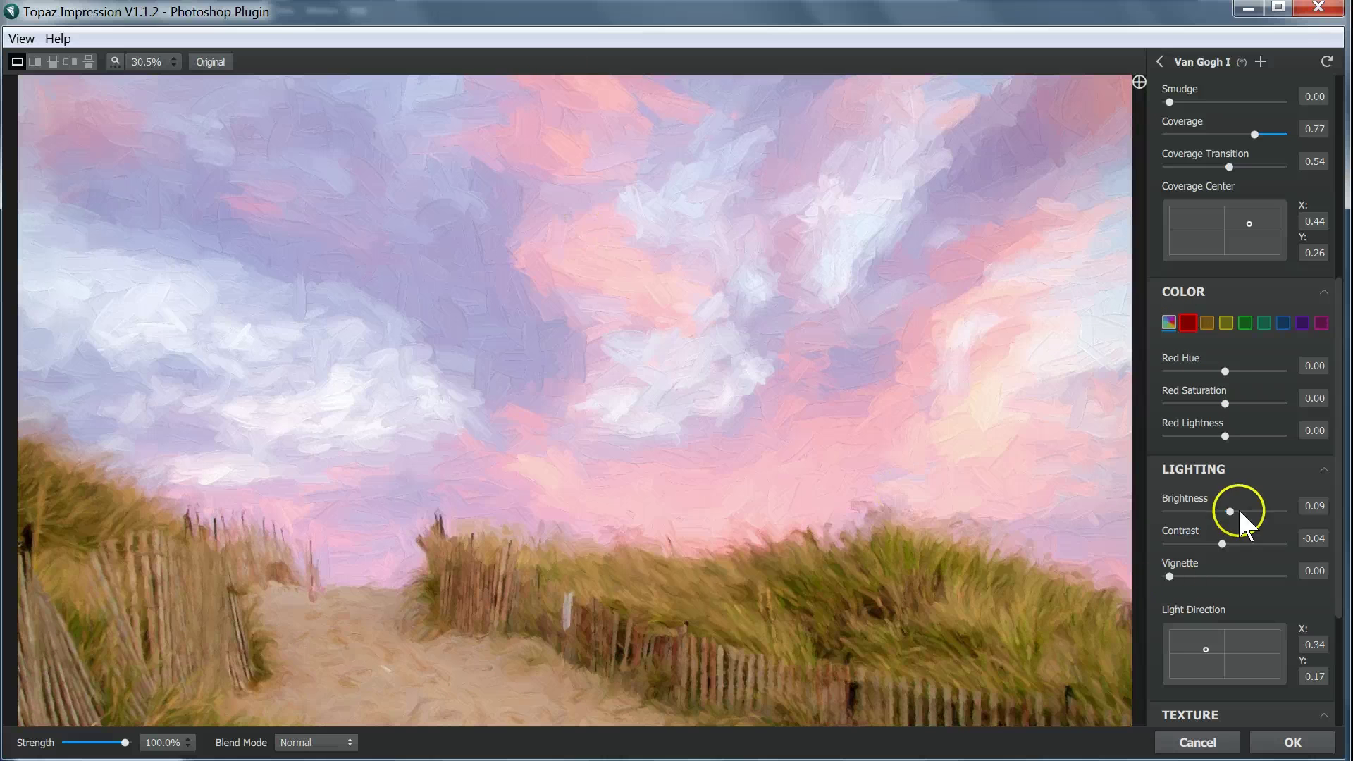
pyautogui.click(1184, 320)
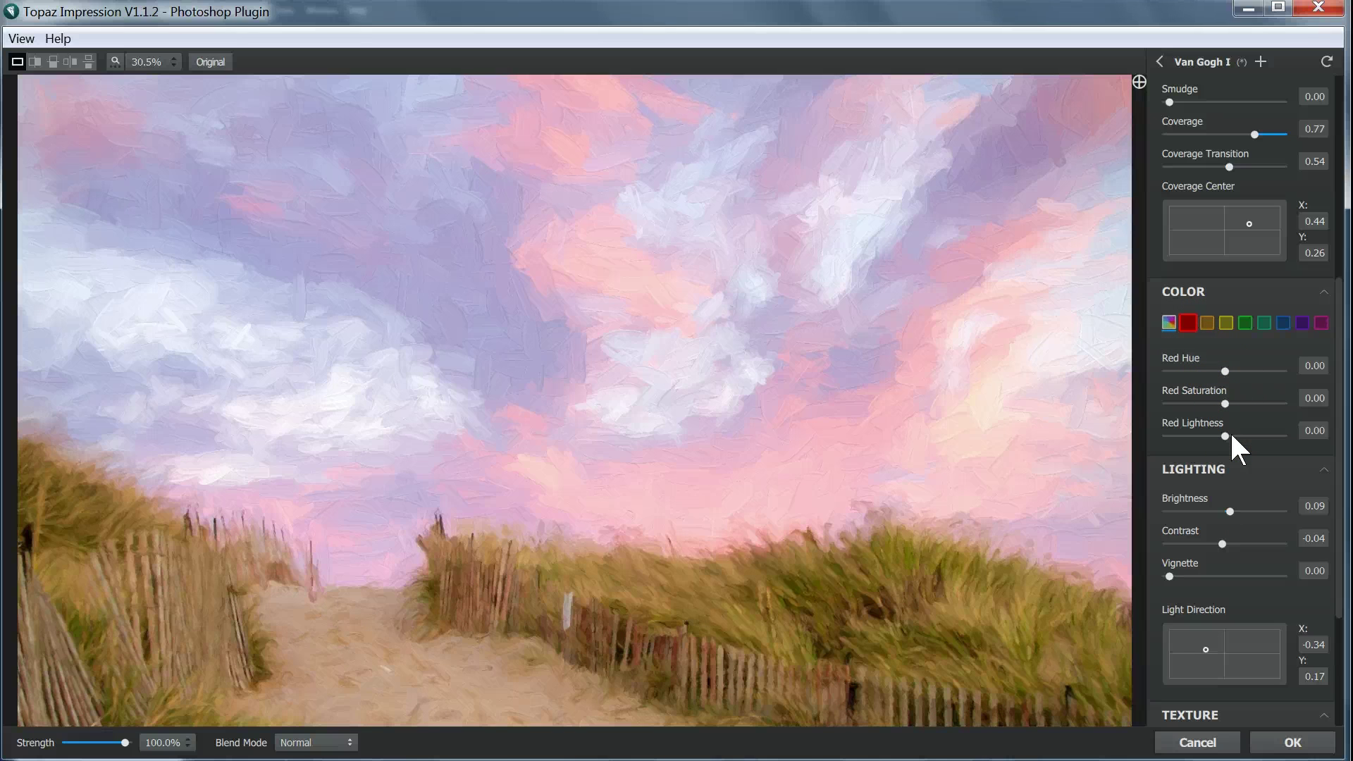
pyautogui.moveTo(1226, 435); pyautogui.dragTo(1240, 434)
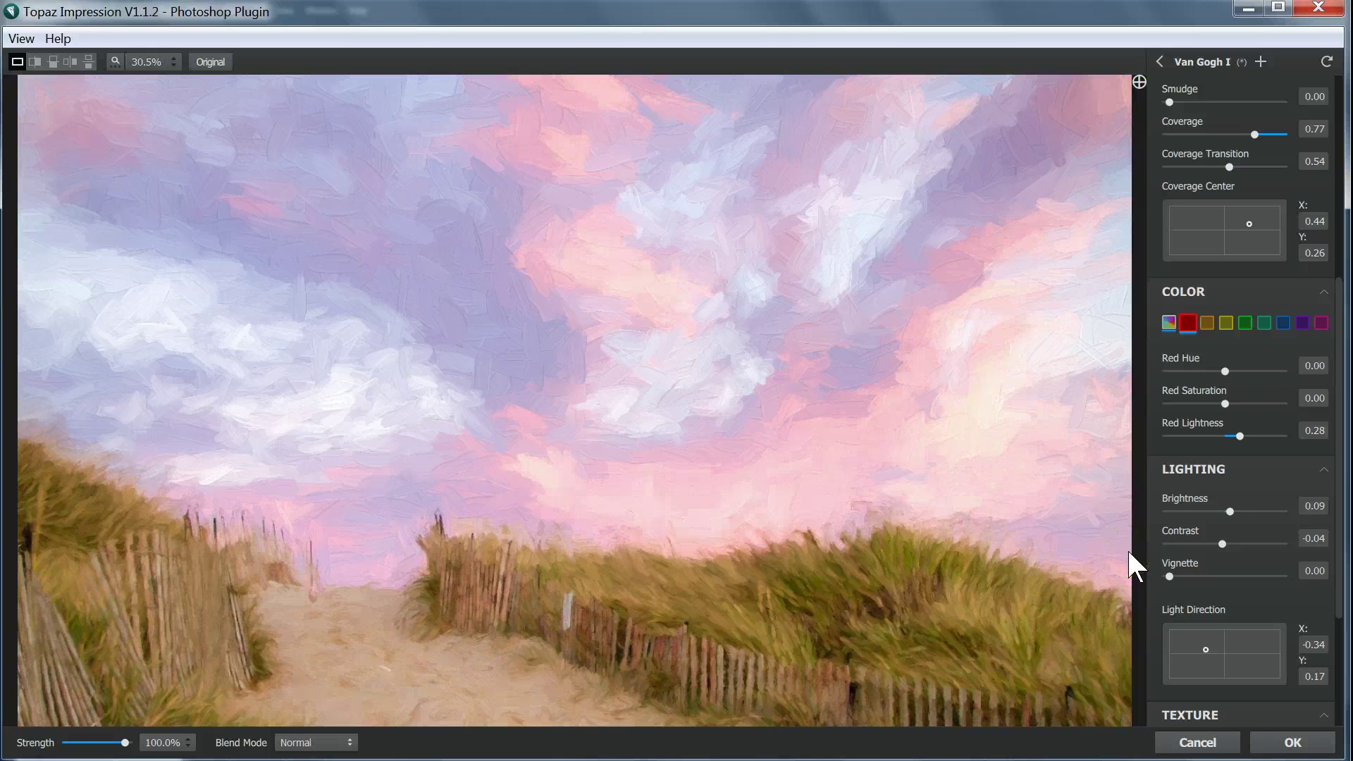
pyautogui.moveTo(1234, 435); pyautogui.dragTo(1237, 401)
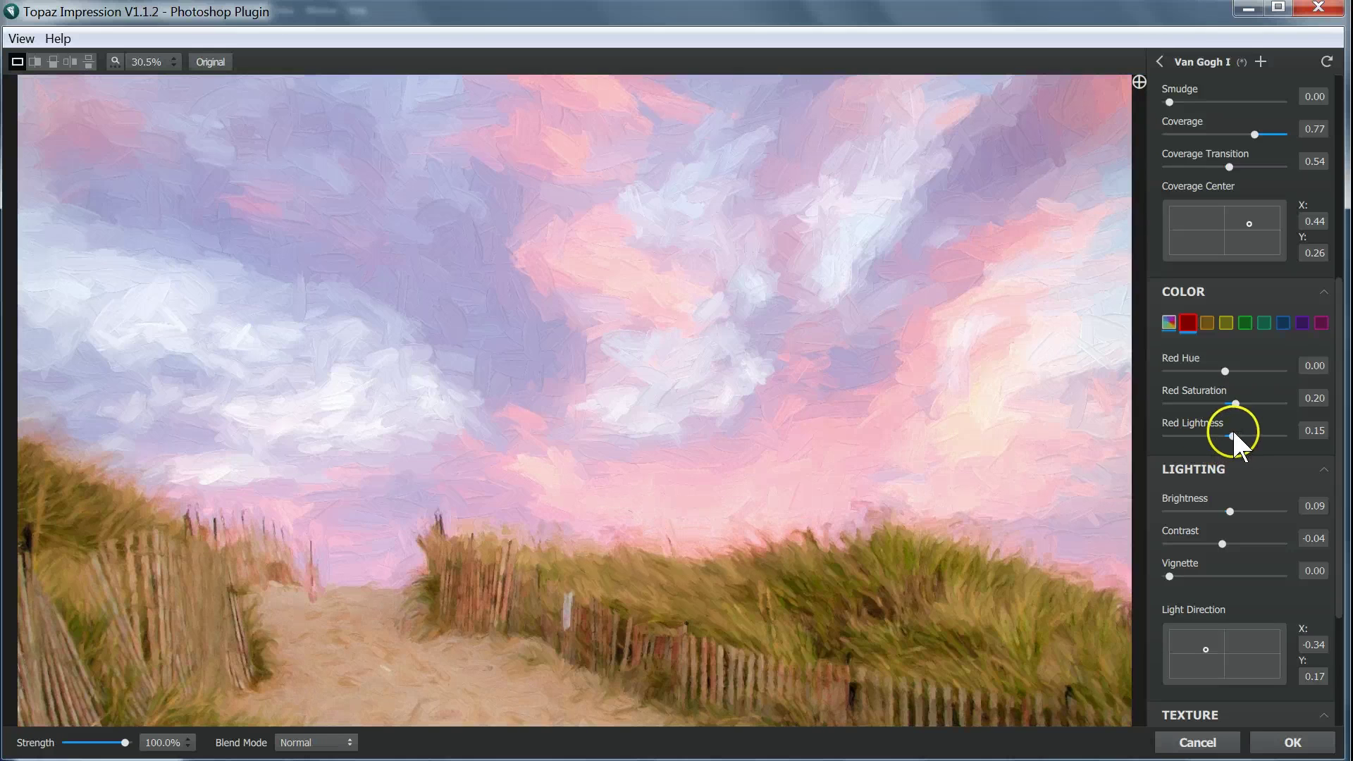
# - Adjust the blue tones to a saturation of 0.10 and a lightness of 0.06
pyautogui.click(1283, 323)
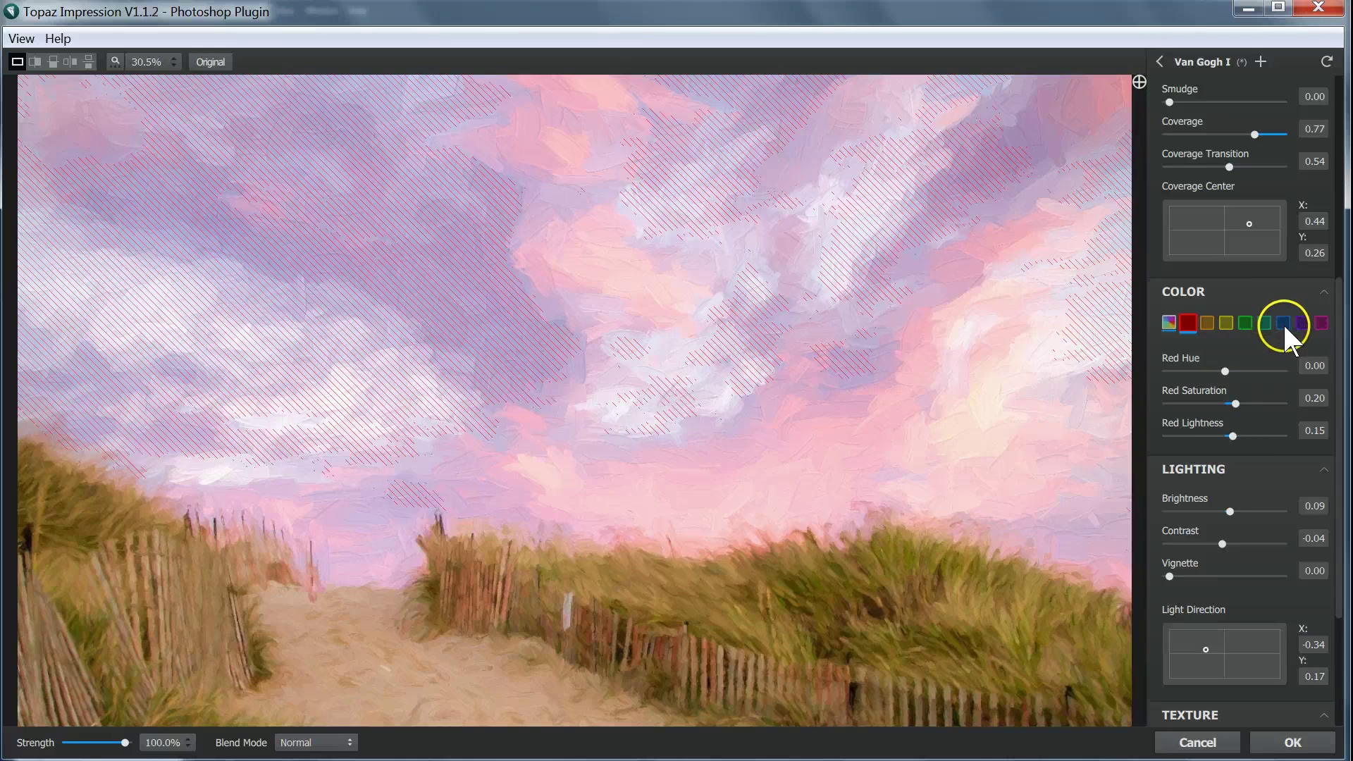
pyautogui.moveTo(1226, 404); pyautogui.dragTo(1230, 403)
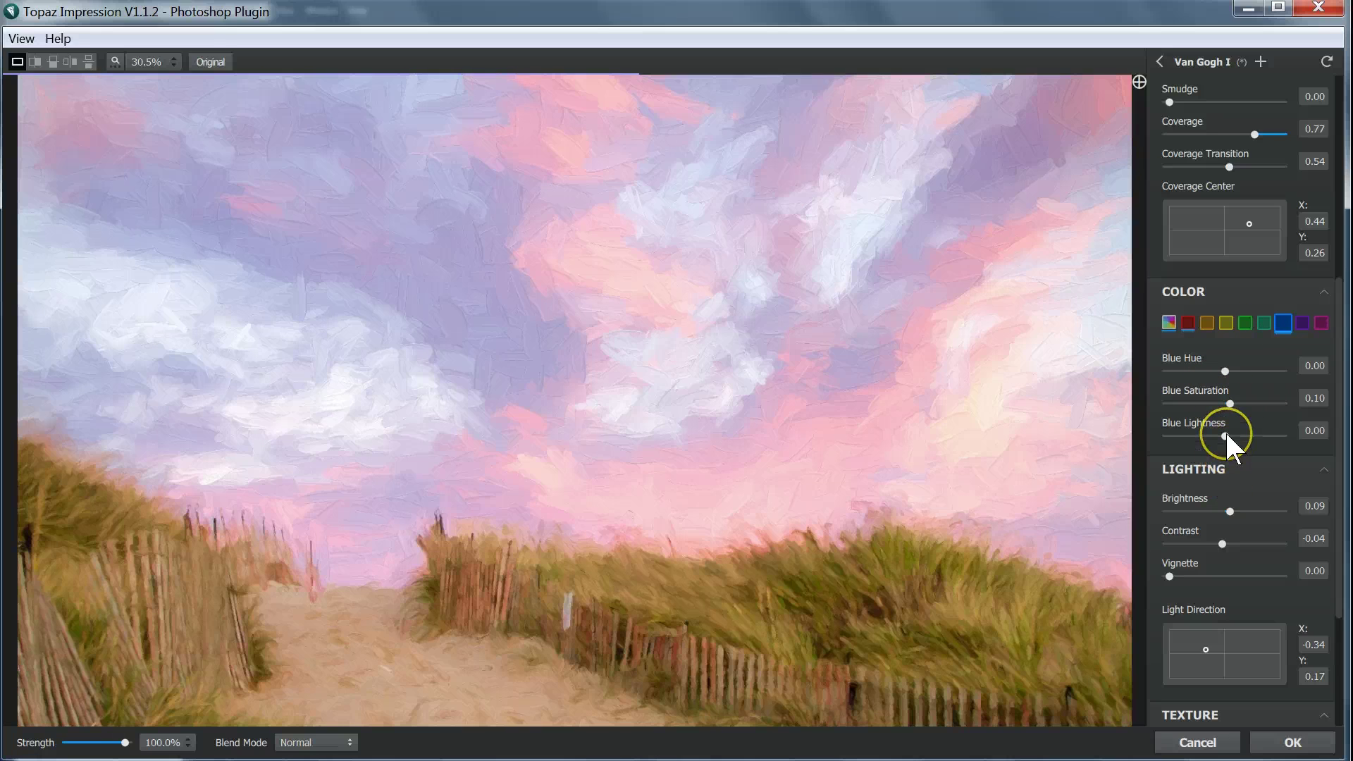
pyautogui.moveTo(1227, 436); pyautogui.dragTo(1230, 436)
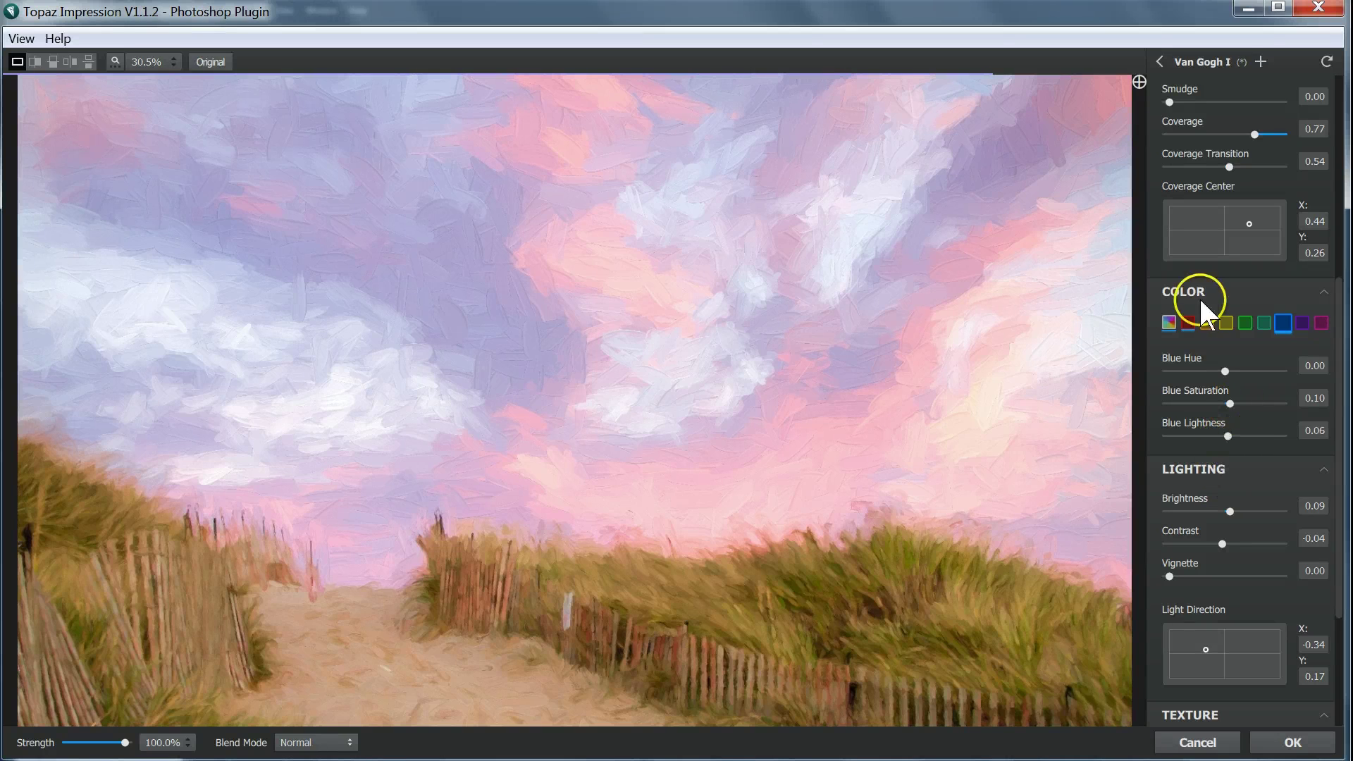
# - Select the Canvas II texture for the painting
pyautogui.scroll(-4, 1205, 539)
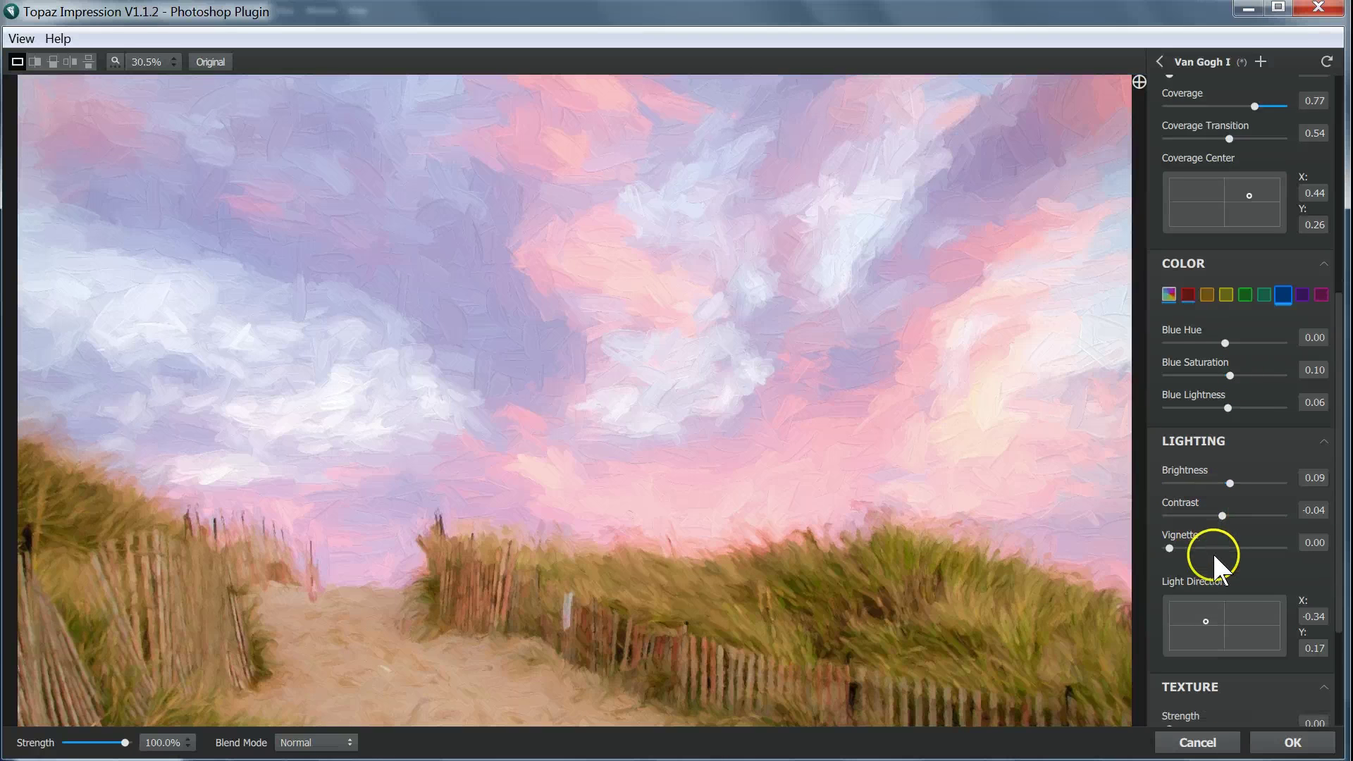
pyautogui.scroll(-1, 1206, 619)
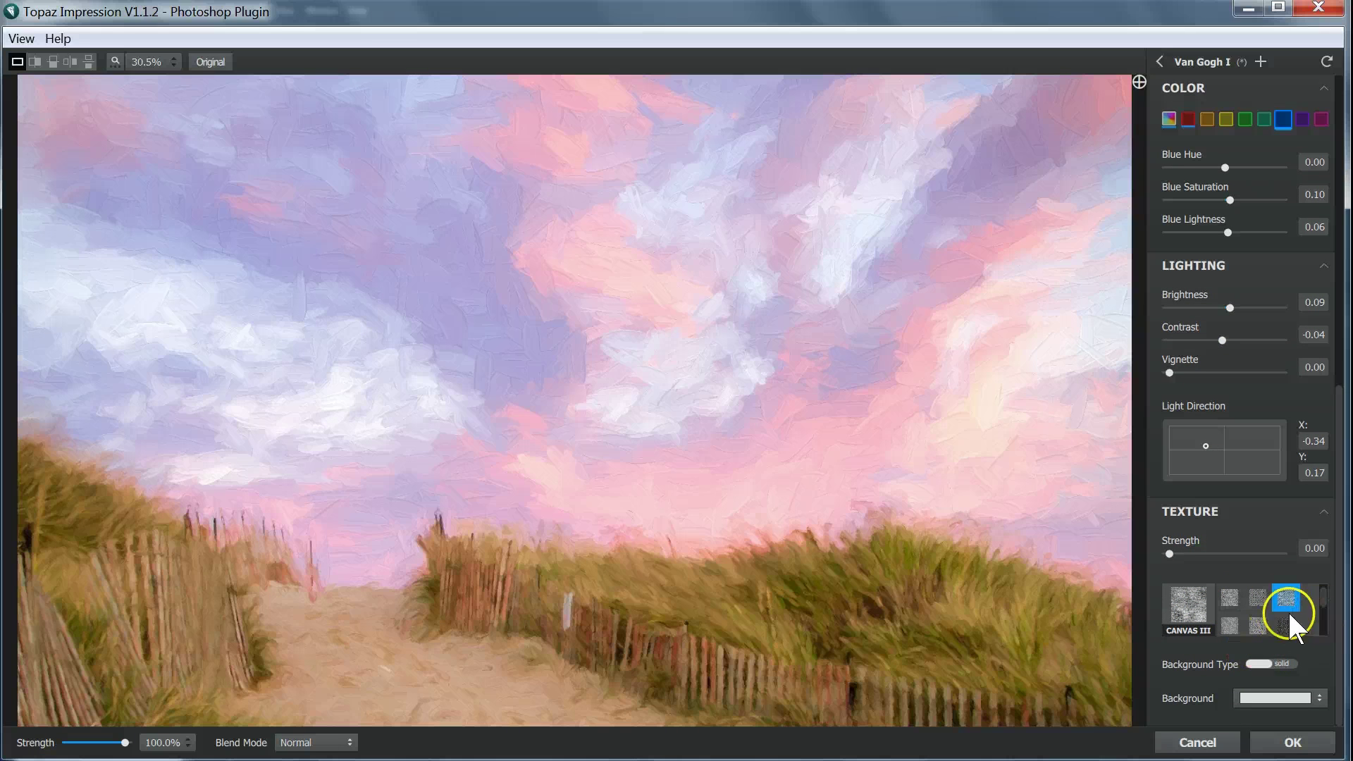
pyautogui.click(1258, 601)
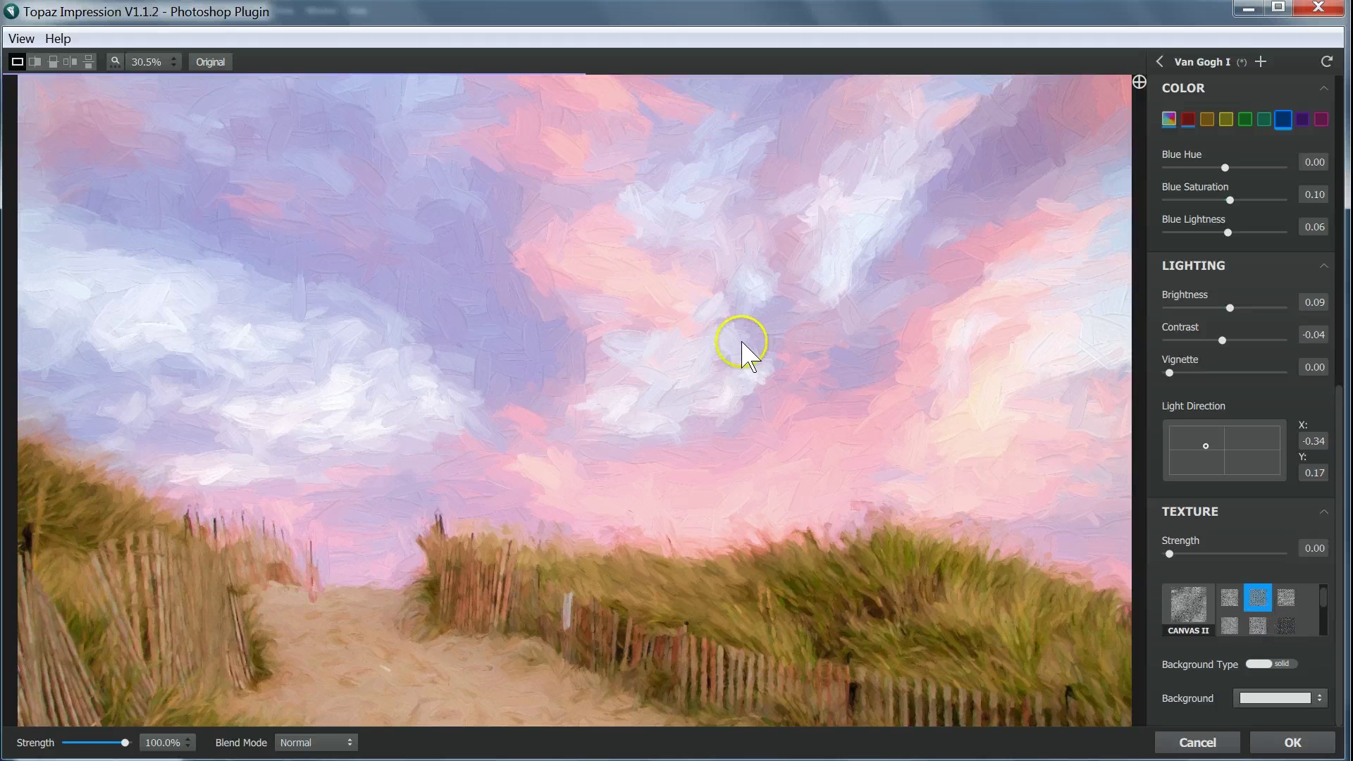
# - Inspect the brushwork in the sky and dune grass at 100% and compare the clouds with the original photo
pyautogui.scroll(3, 745, 374)
pyautogui.scroll(2, 745, 374)
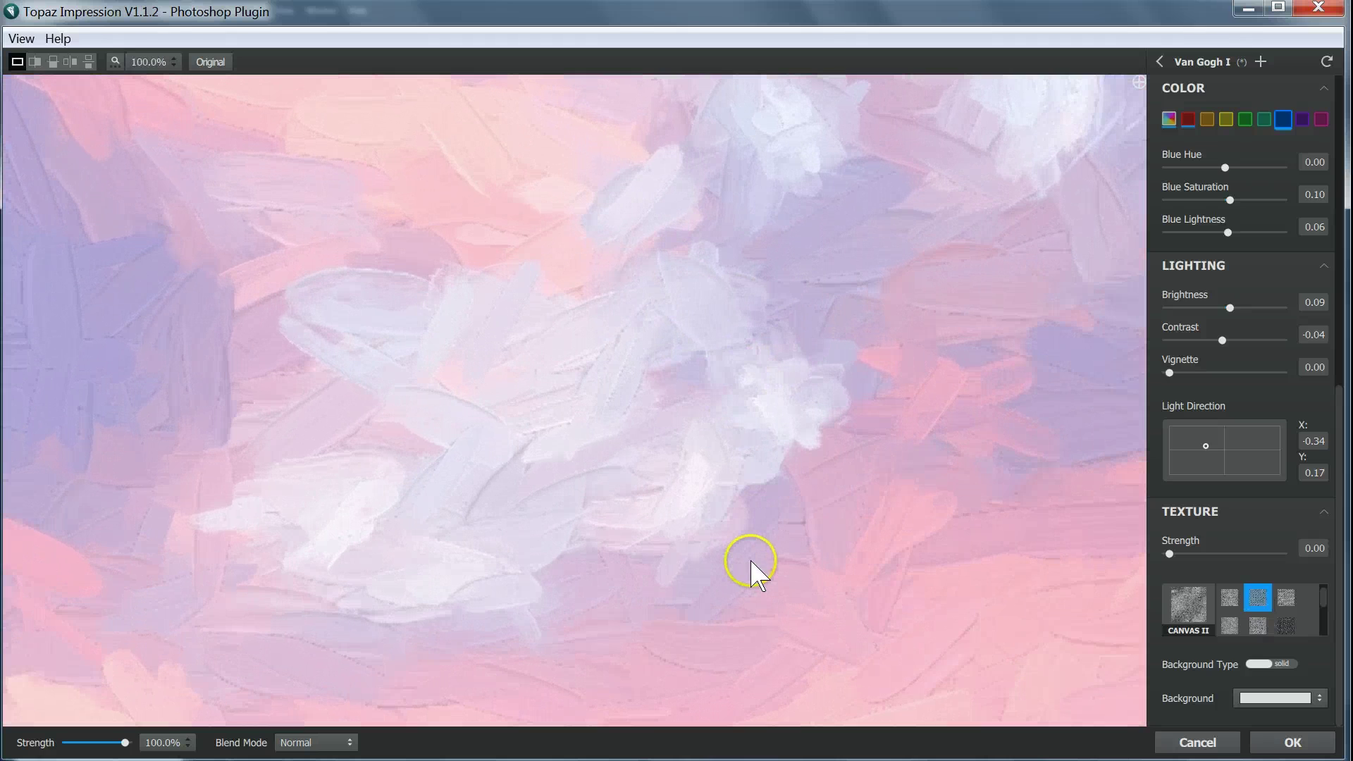
pyautogui.press('space')
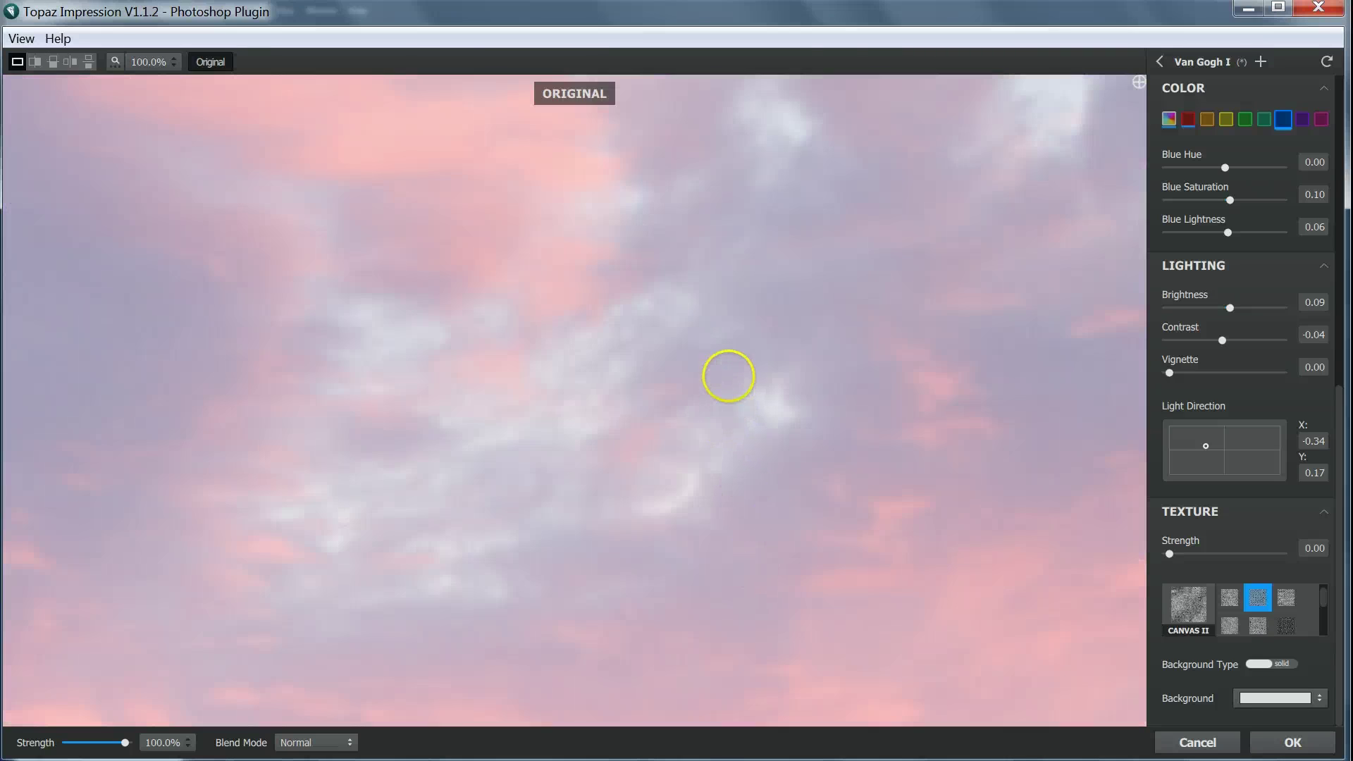
pyautogui.moveTo(723, 282); pyautogui.dragTo(720, 251)
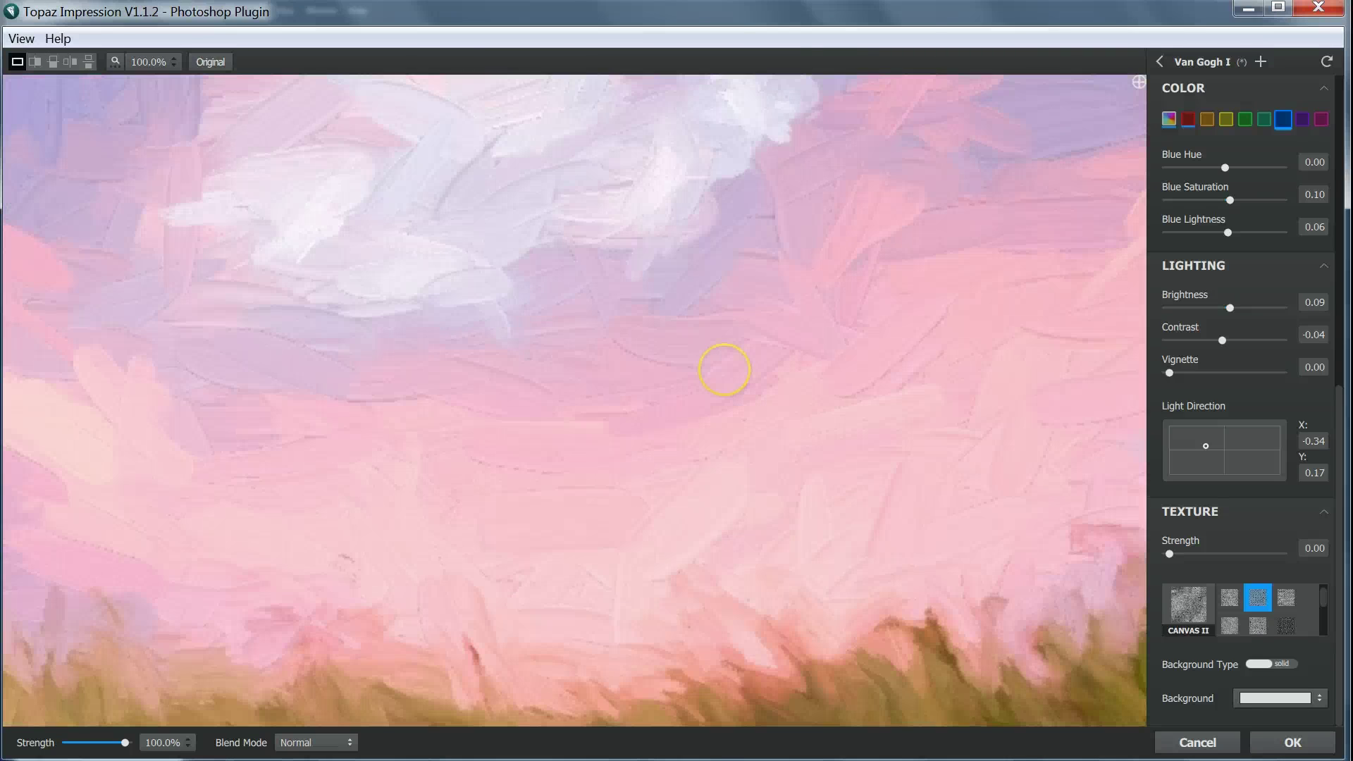
pyautogui.moveTo(708, 525); pyautogui.dragTo(672, 276)
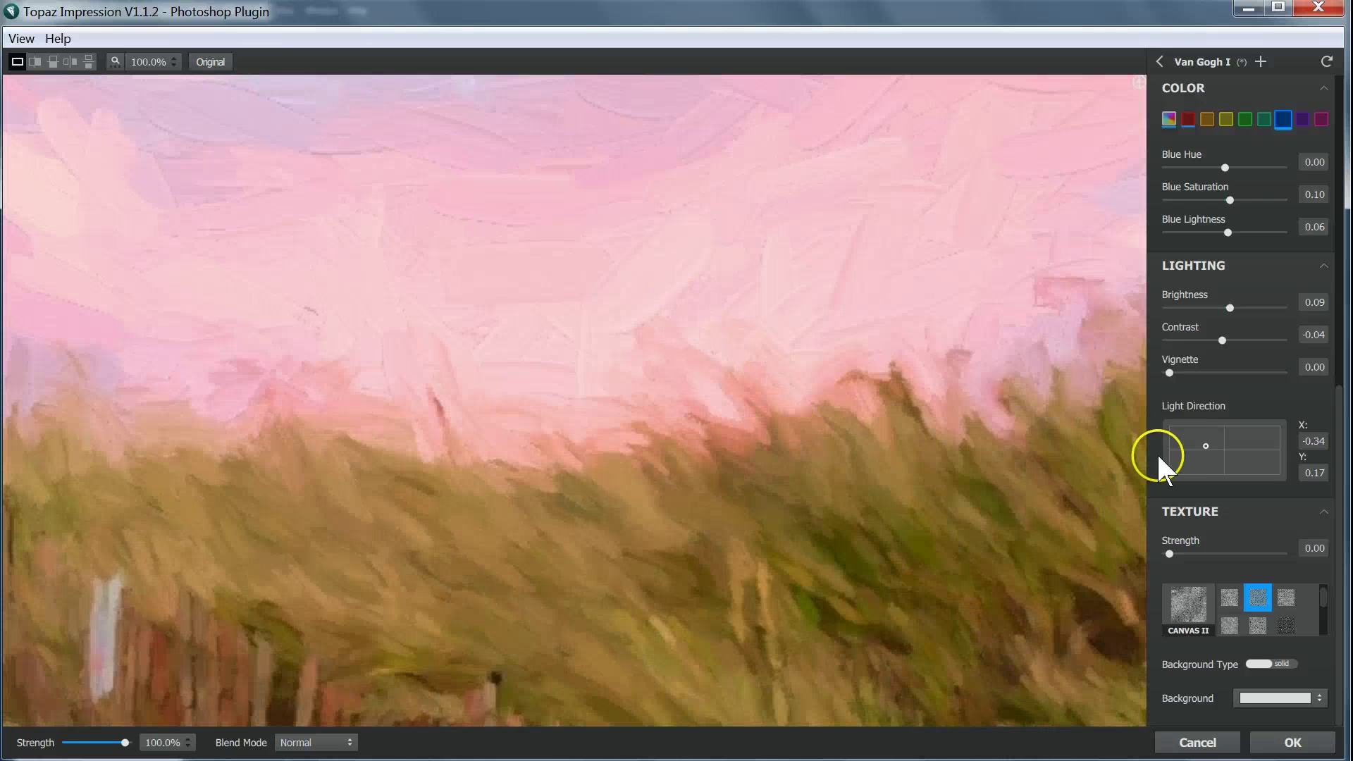
# - Try the Canvas I texture and the Canvas VI texture, the latter at texture strengths of 0.89 and 0.30
pyautogui.click(1228, 598)
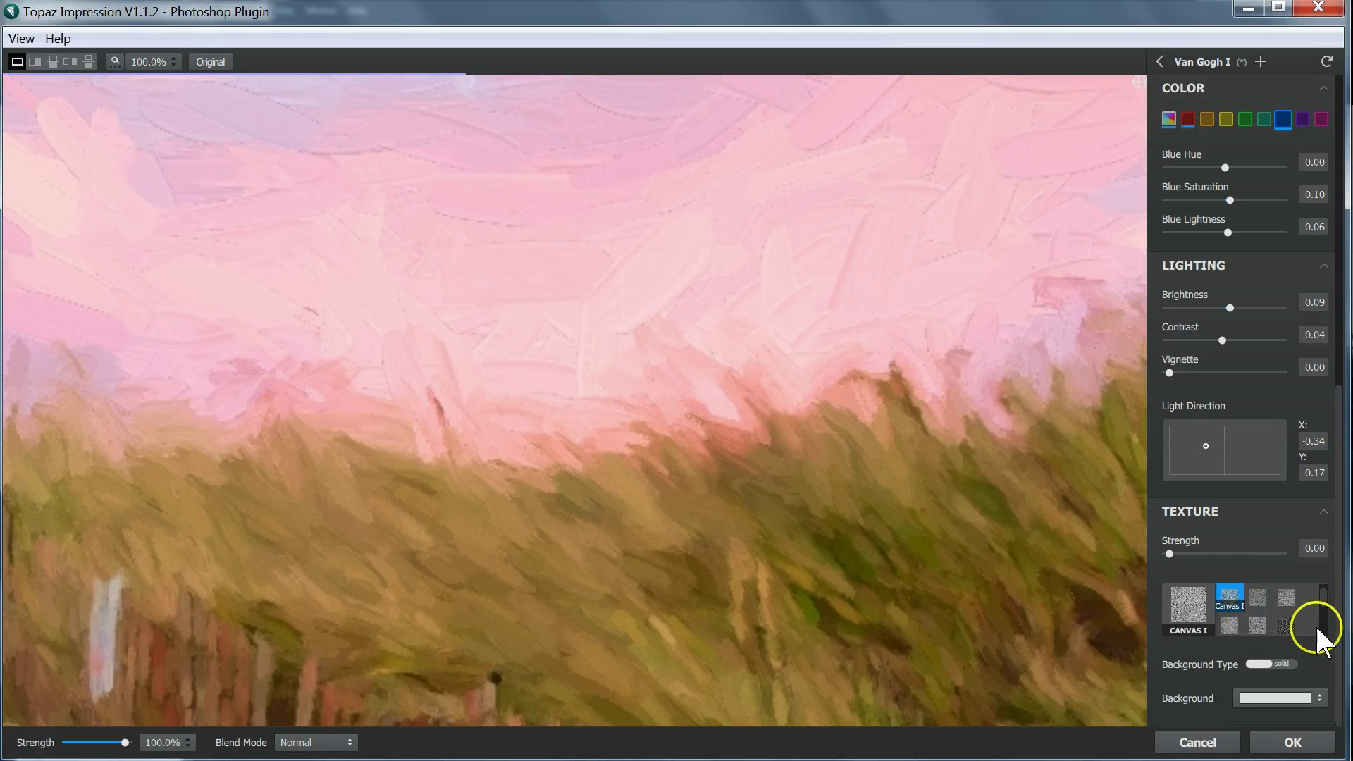
pyautogui.click(1286, 623)
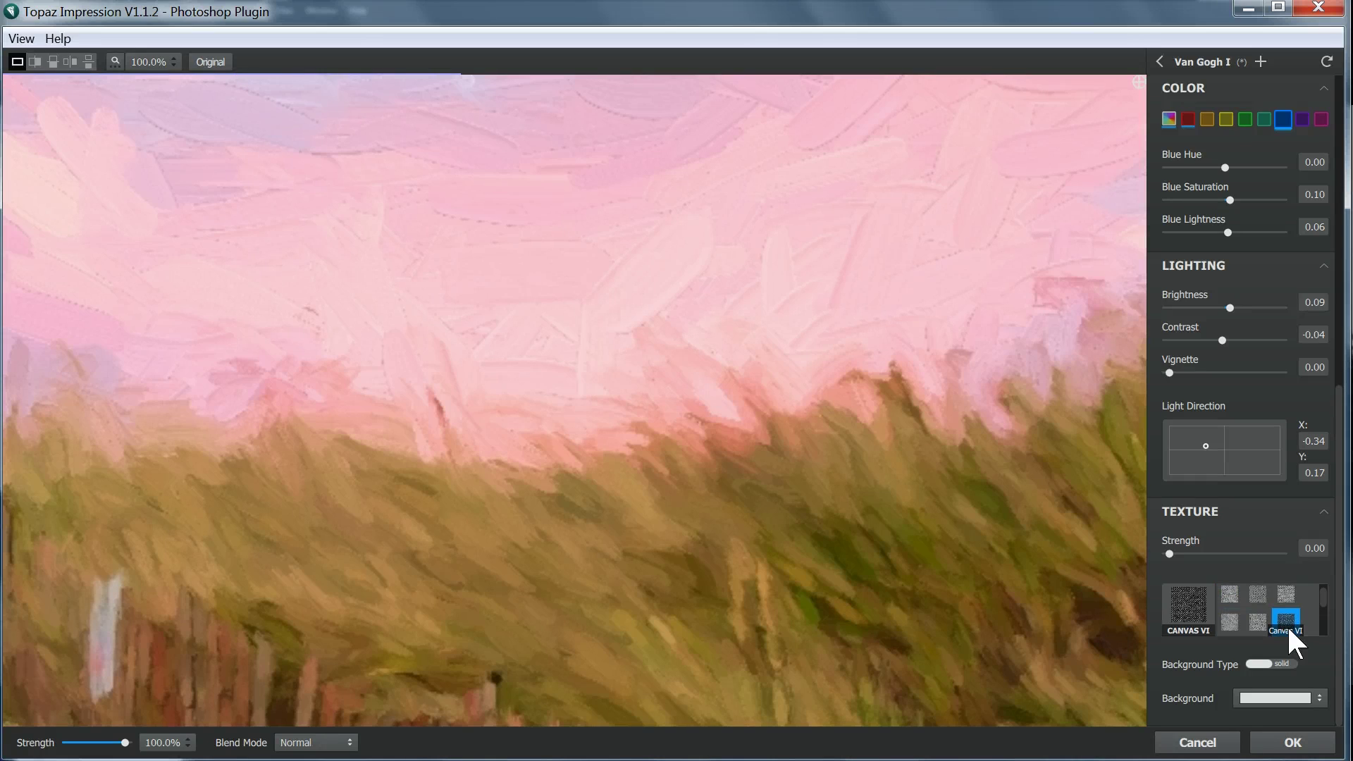
pyautogui.click(1252, 641)
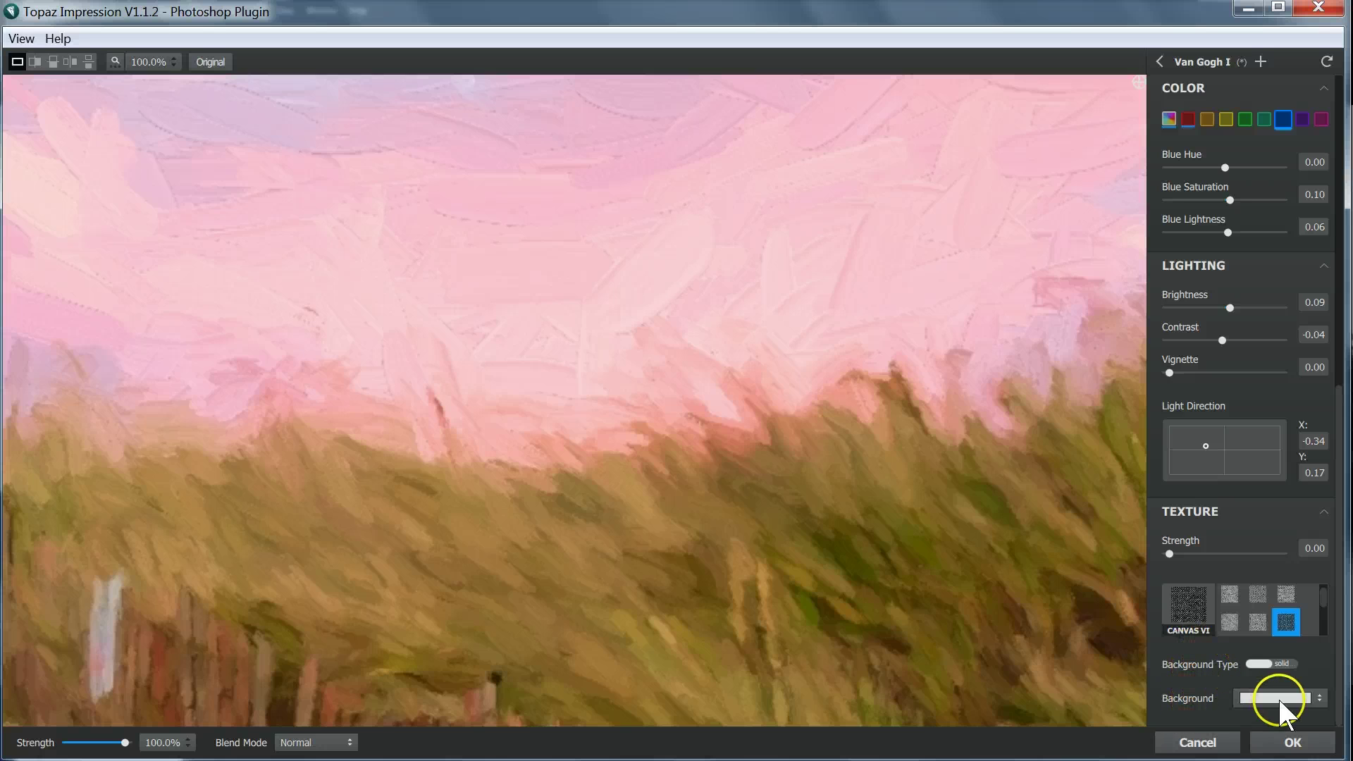
pyautogui.scroll(3, 1198, 678)
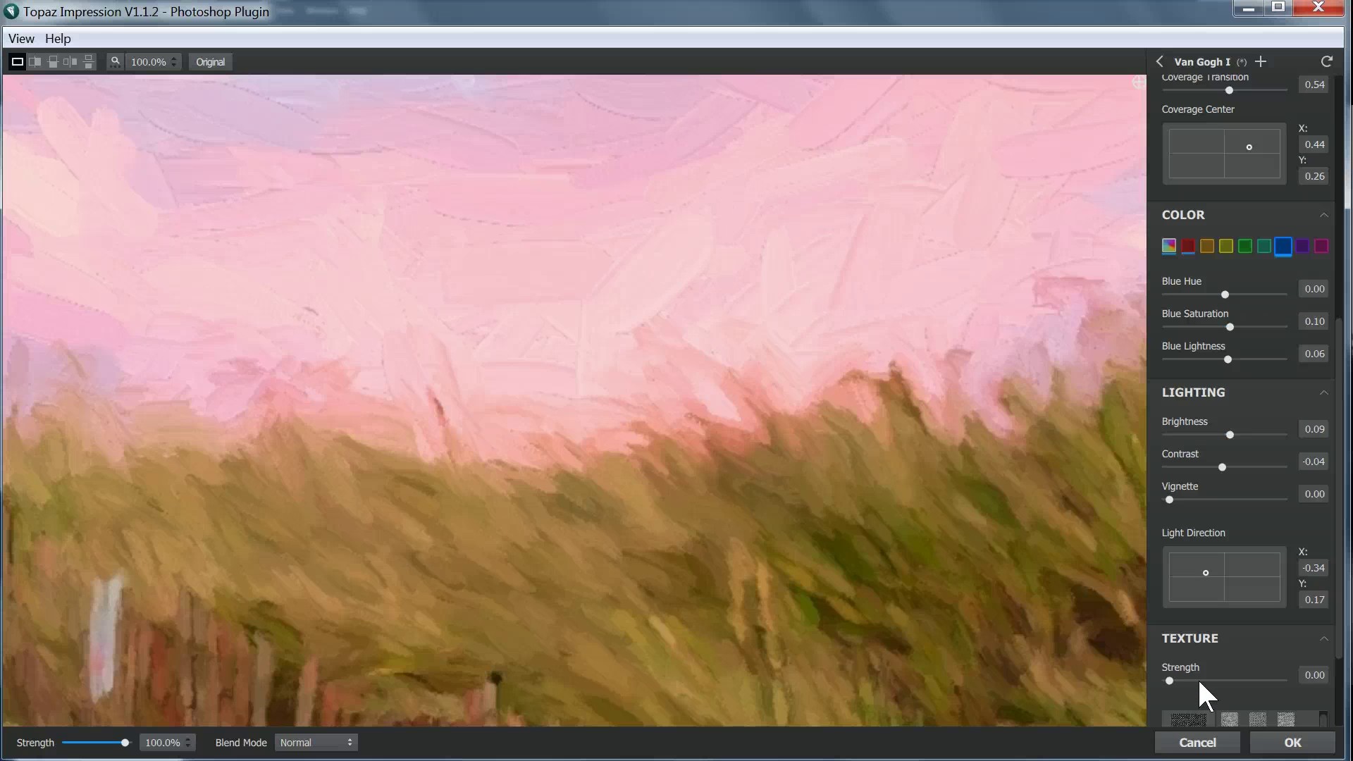
pyautogui.scroll(-3, 1197, 678)
pyautogui.click(1193, 629)
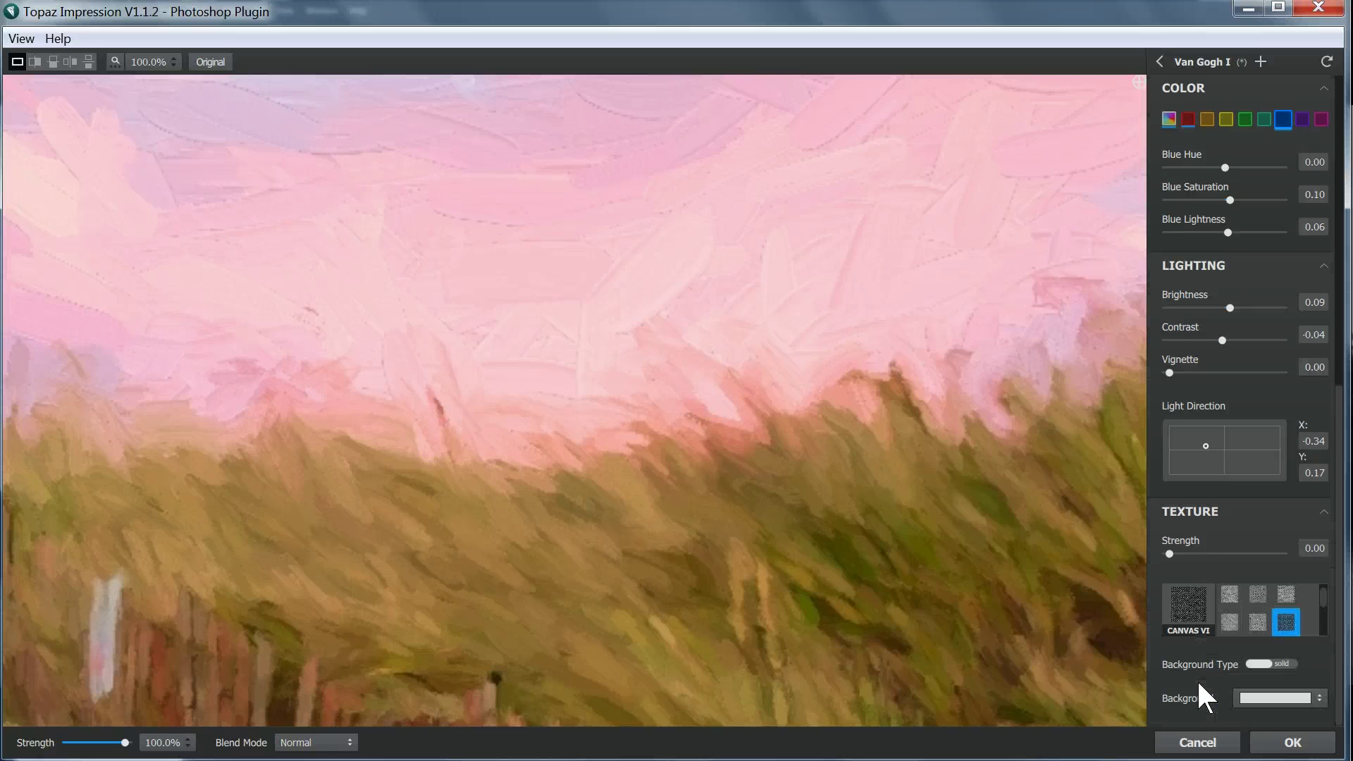
pyautogui.moveTo(1169, 554); pyautogui.dragTo(1268, 554)
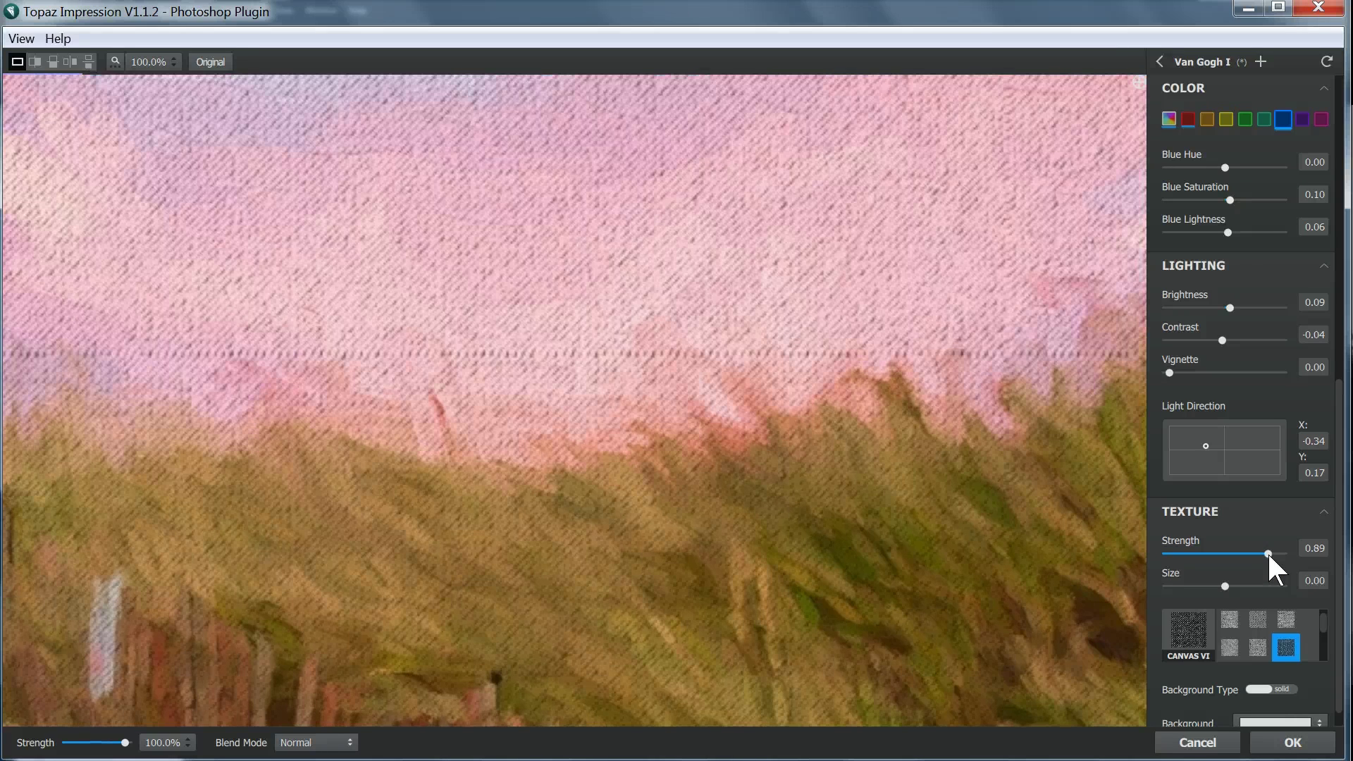
pyautogui.moveTo(1268, 554); pyautogui.dragTo(1202, 554)
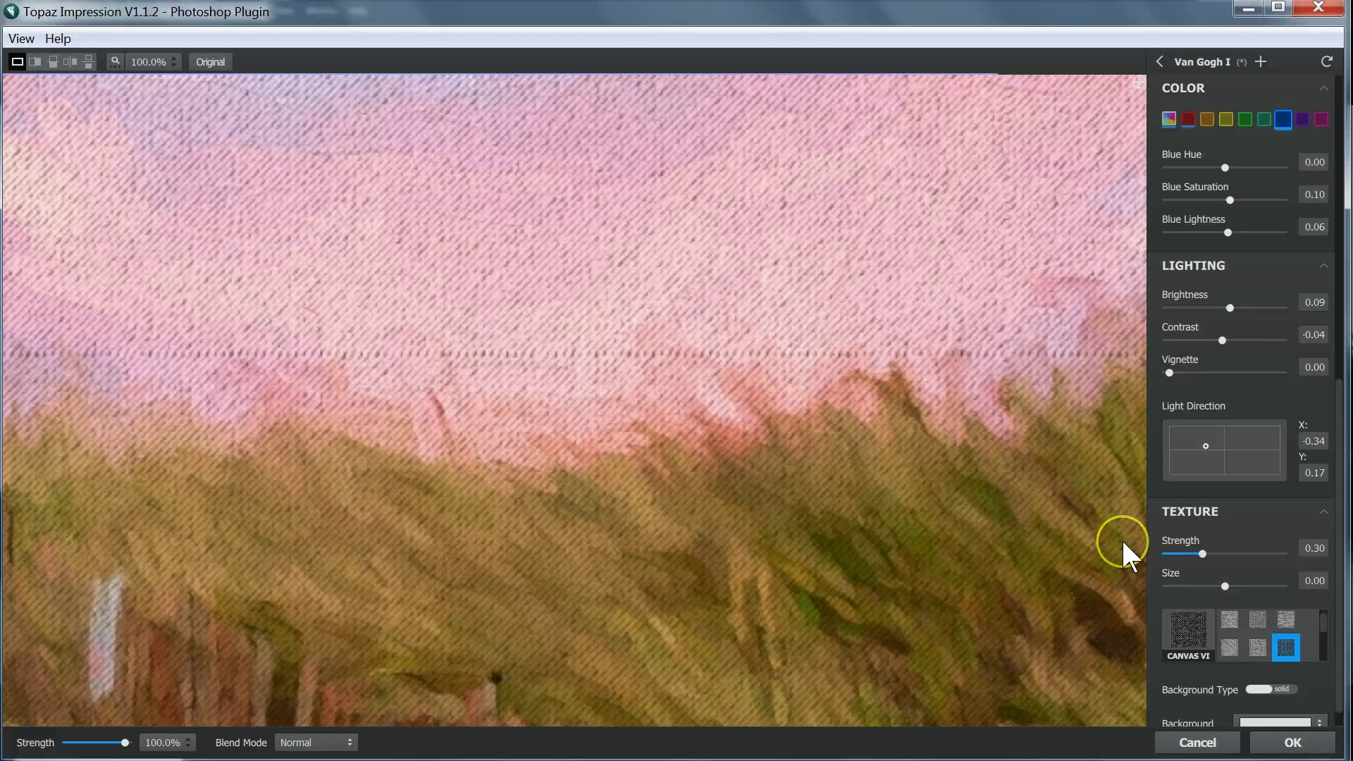
# - Change the texture to Canvas II and set its strength to 0.41, checking the whole image
pyautogui.click(1255, 623)
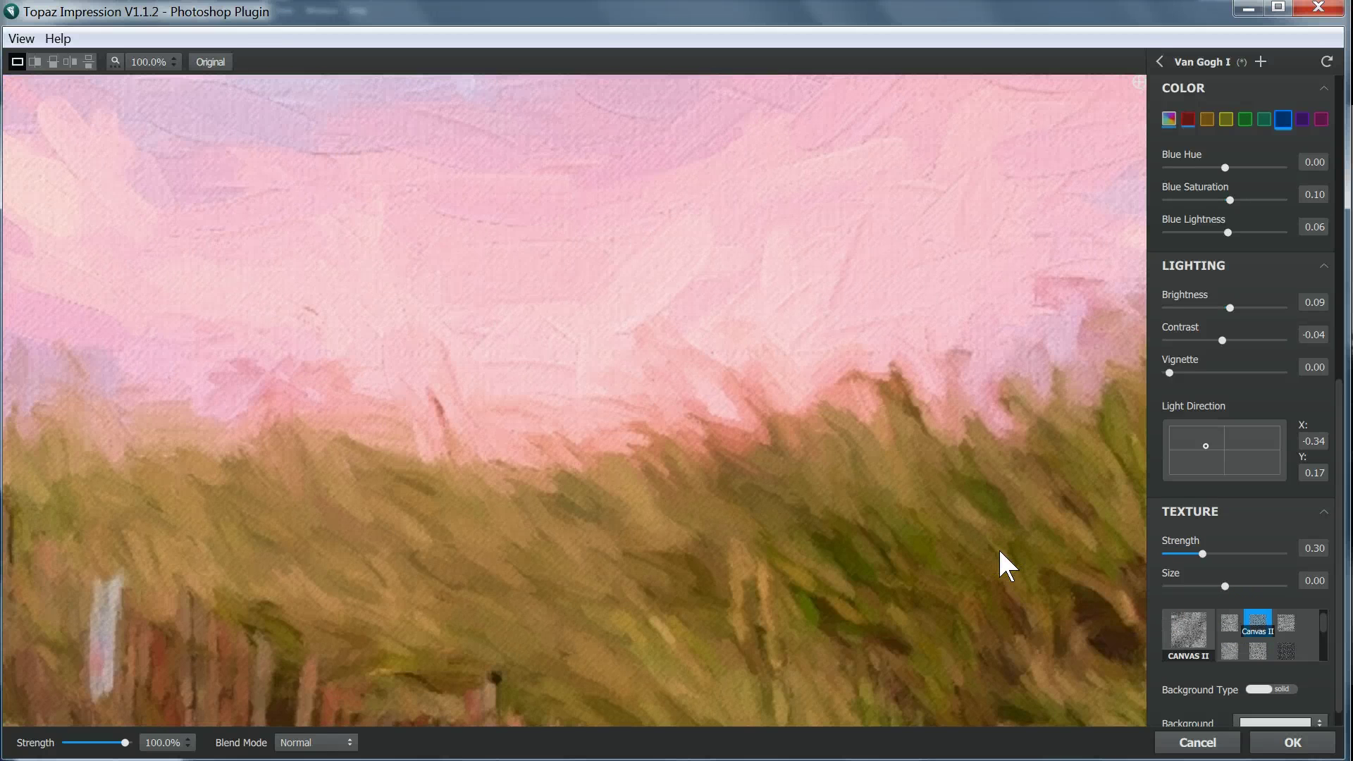
pyautogui.scroll(-5, 999, 547)
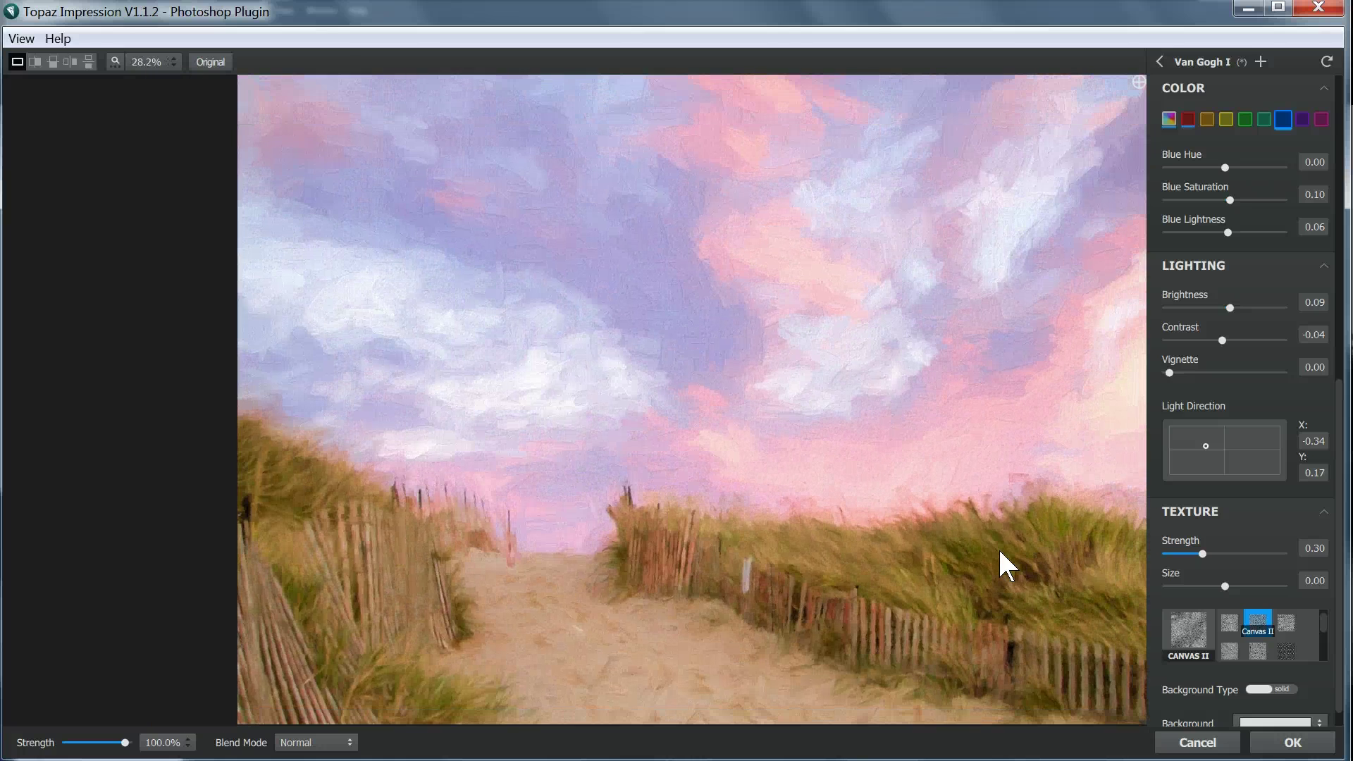
pyautogui.click(920, 563)
pyautogui.moveTo(1209, 549); pyautogui.dragTo(1216, 548)
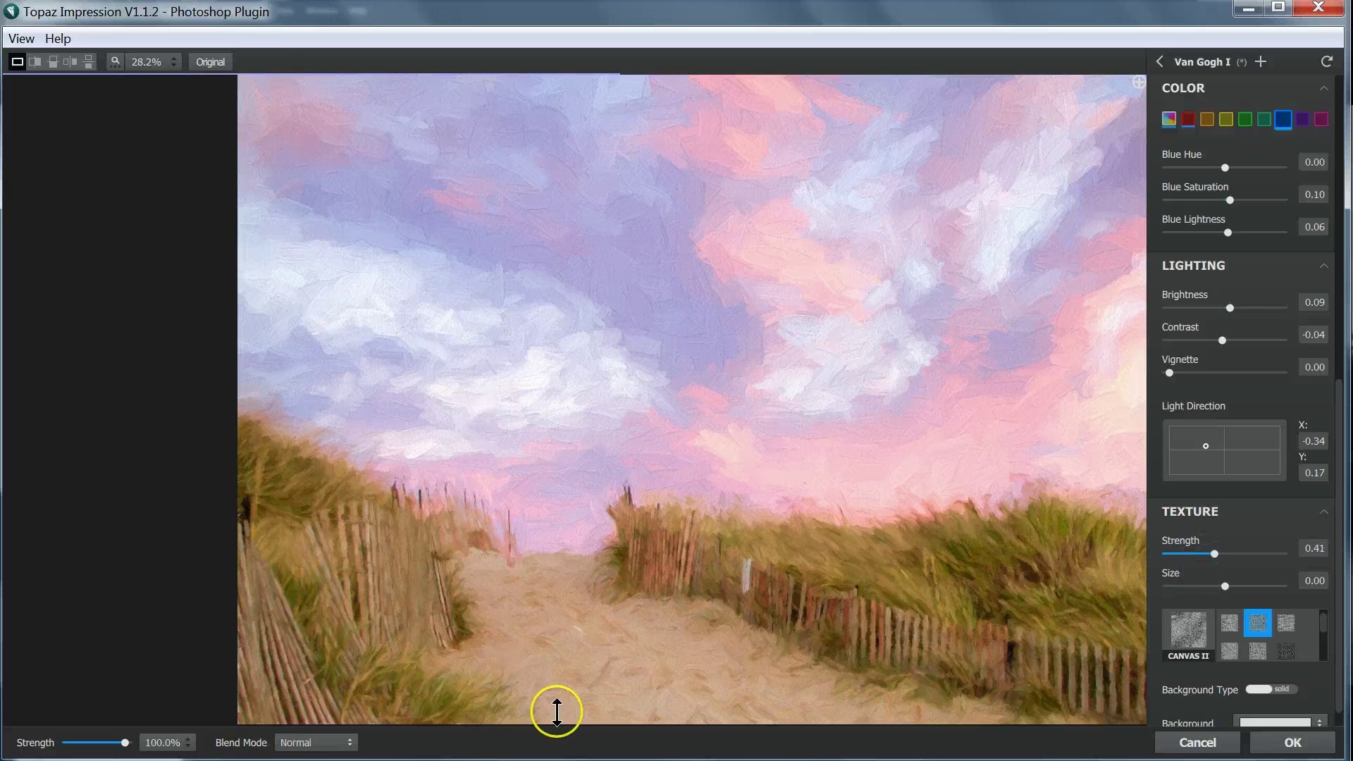
pyautogui.moveTo(770, 552); pyautogui.dragTo(592, 538)
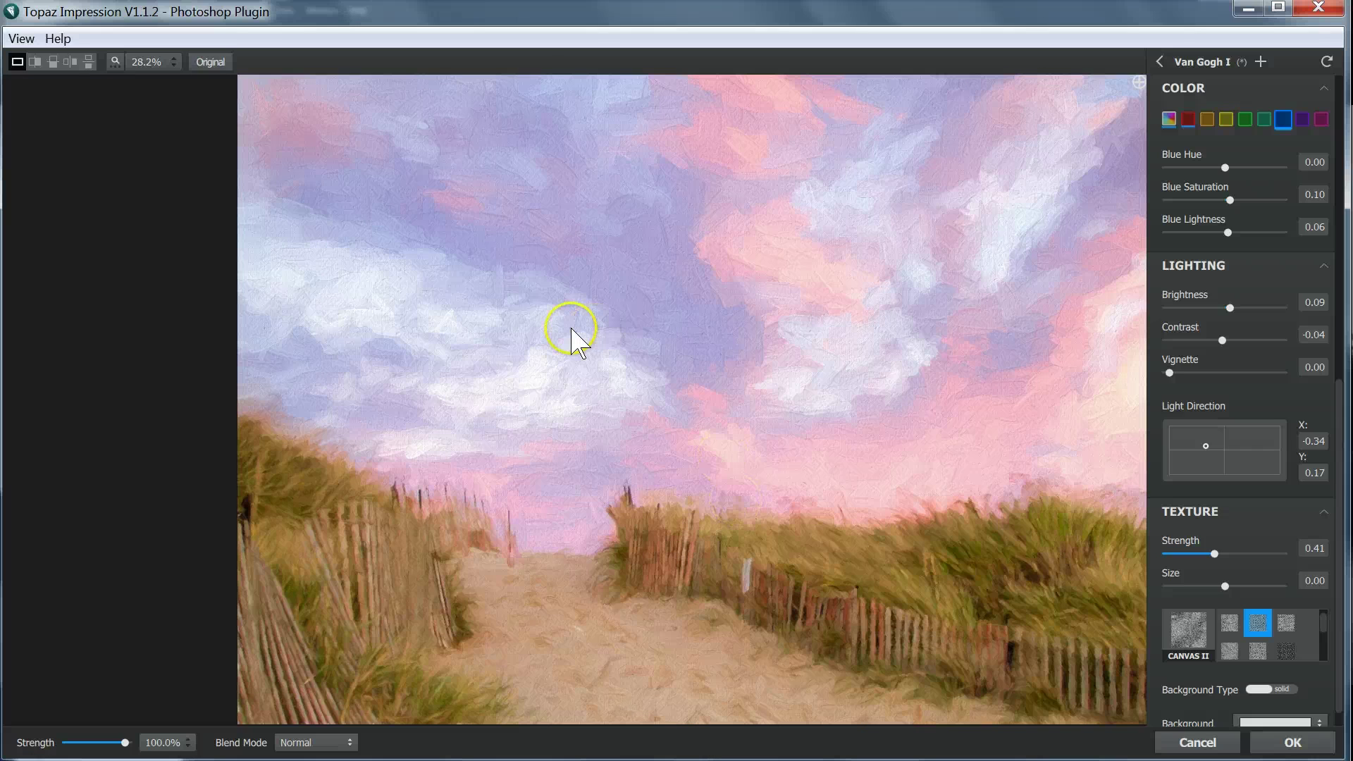
# - Reduce the texture strength to 0.11 and apply the painting effect to the Photoshop layer
pyautogui.scroll(2, 573, 338)
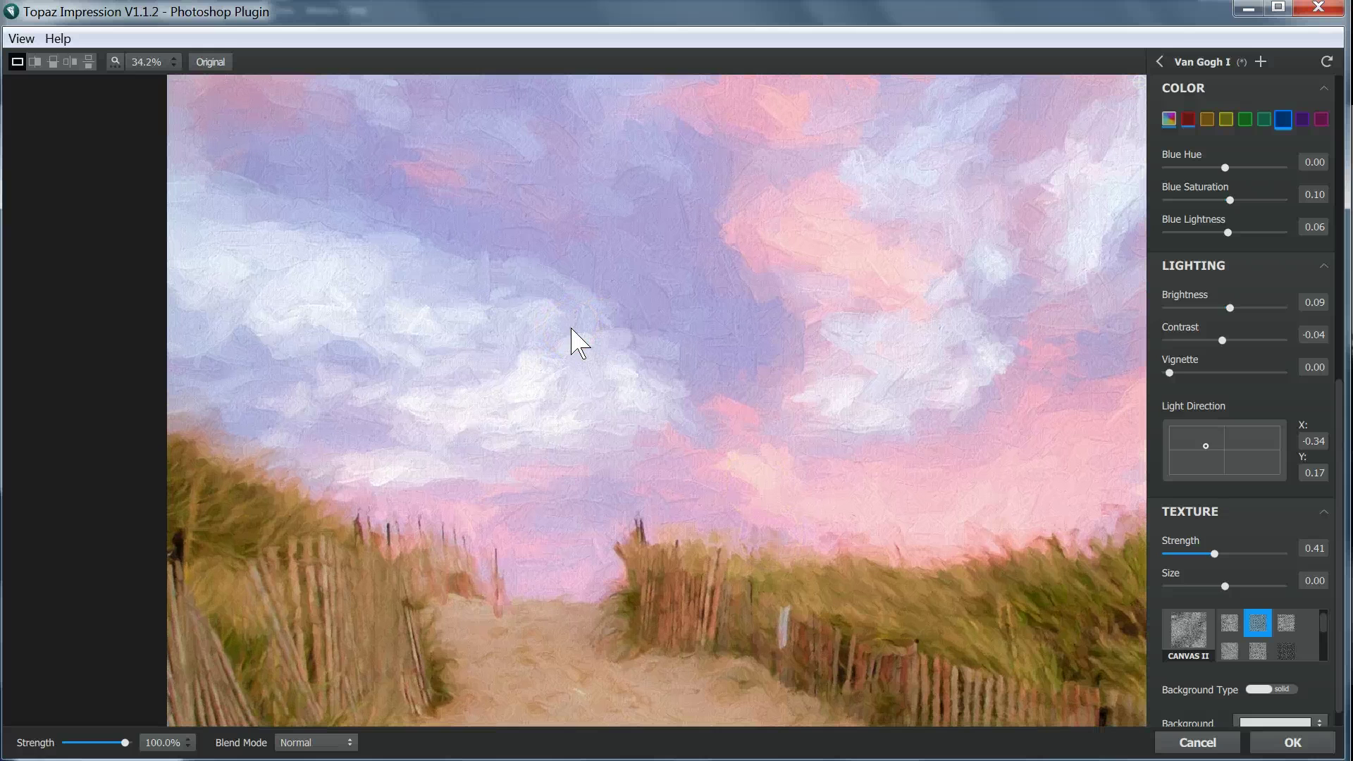
pyautogui.scroll(-2, 573, 344)
pyautogui.moveTo(1215, 551); pyautogui.dragTo(1182, 550)
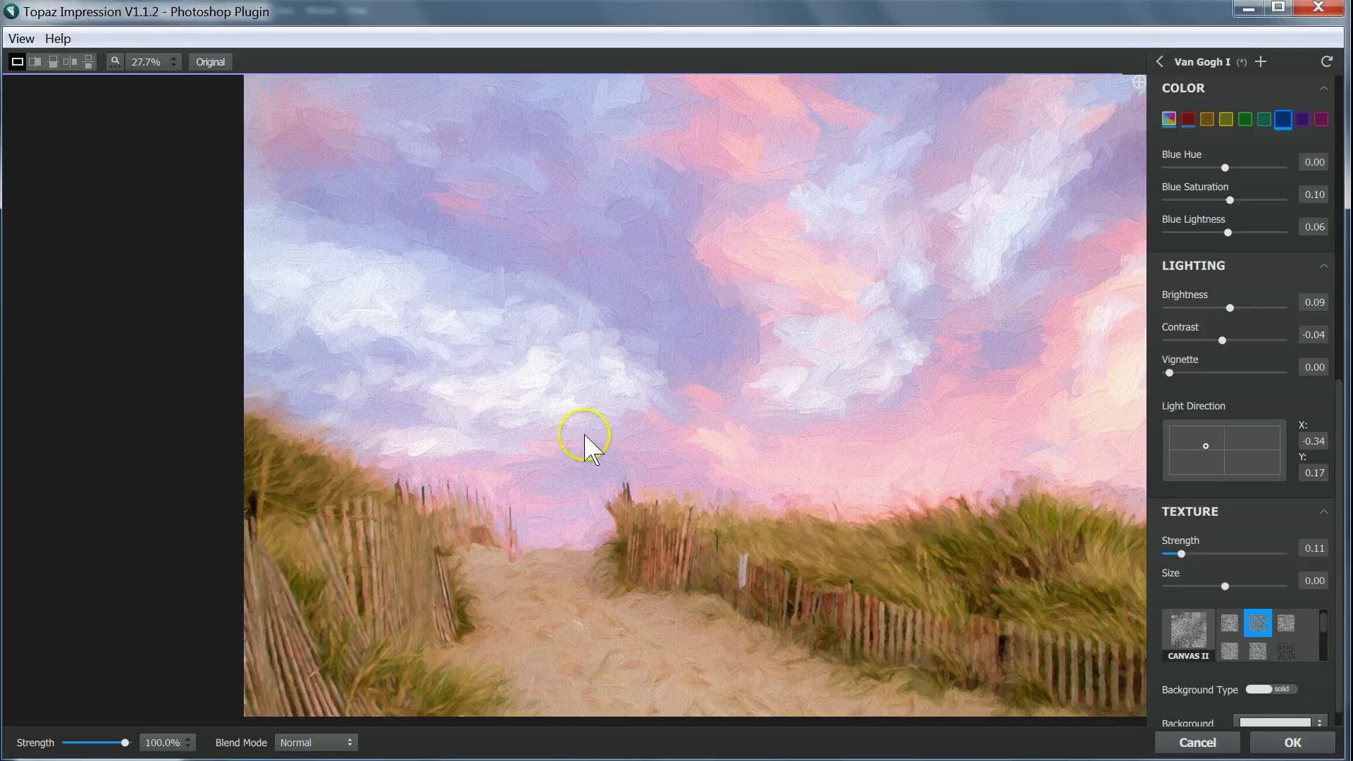
pyautogui.click(1294, 743)
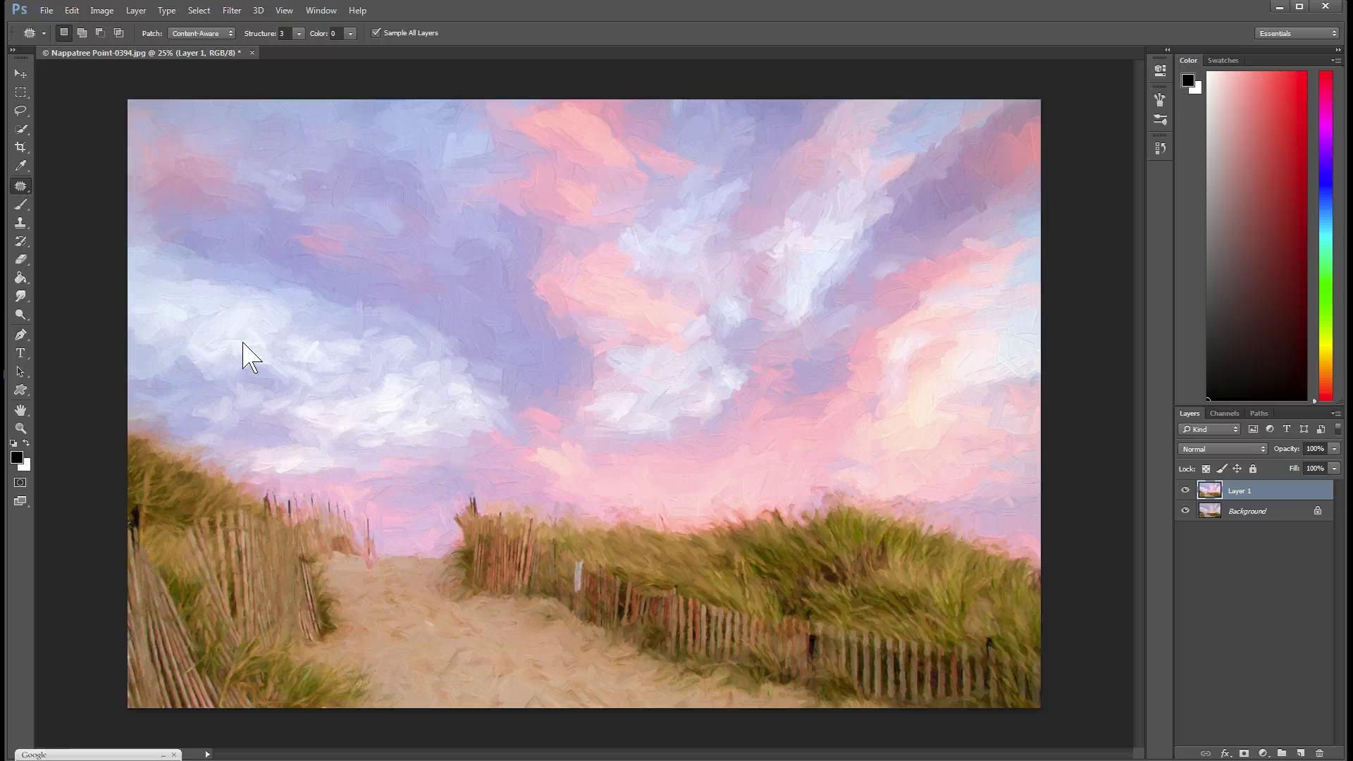
# - Switch to the browser and go to the On-Line Classes section of the More Than A SnapShot website
pyautogui.click(1202, 612)
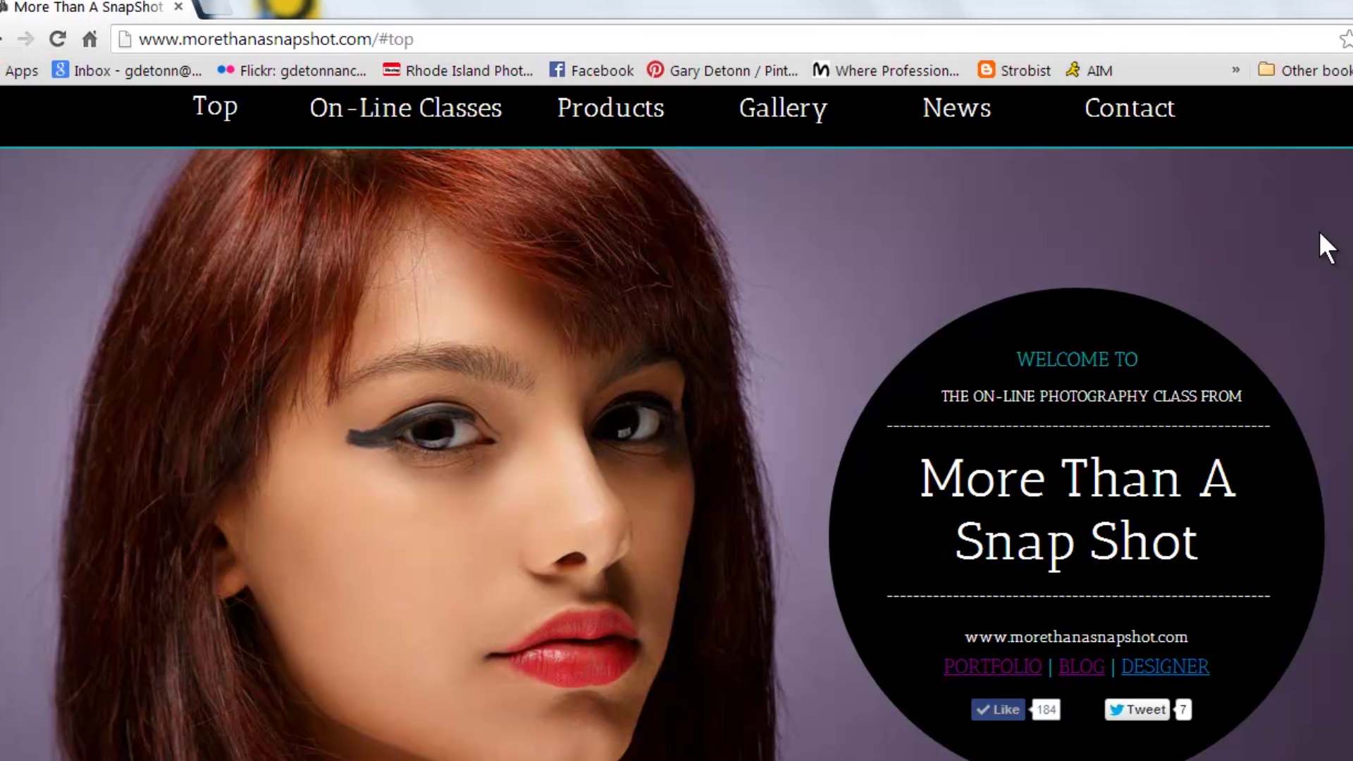
pyautogui.click(422, 120)
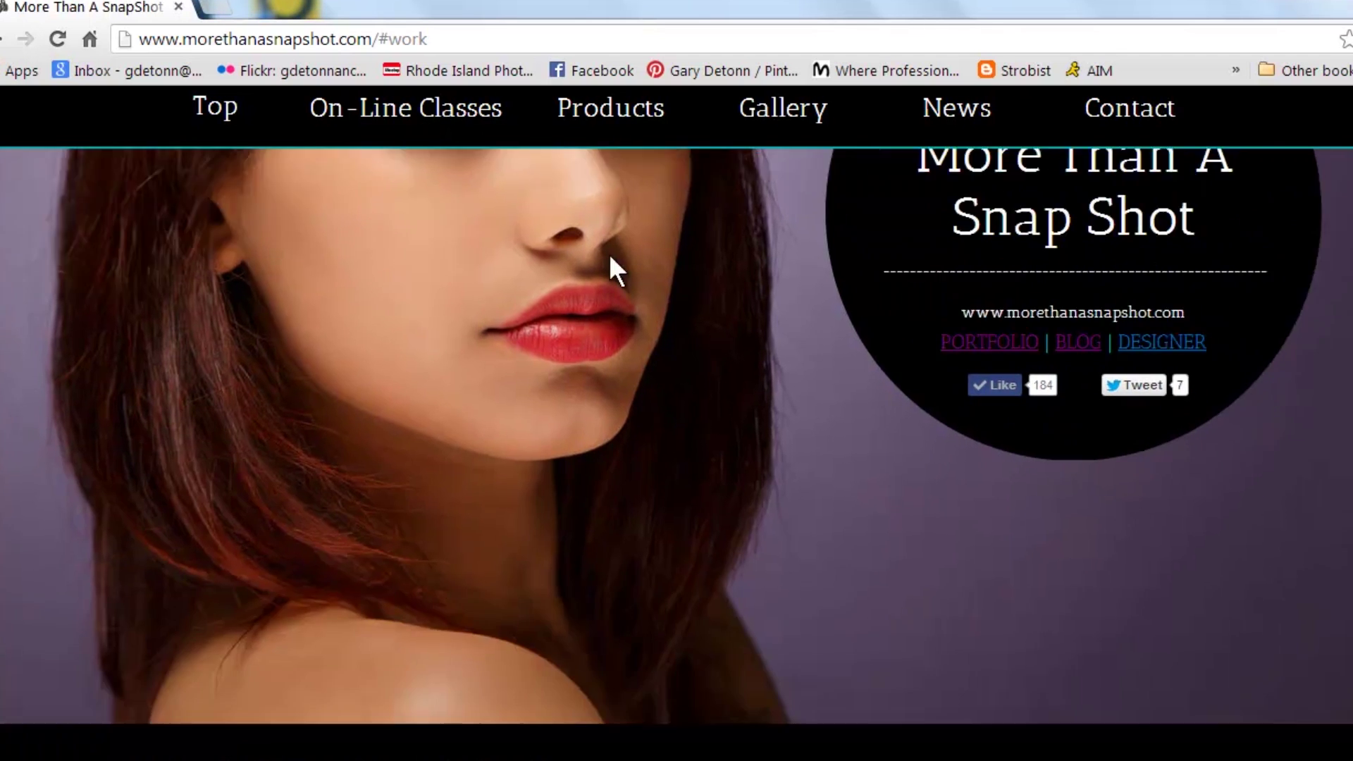